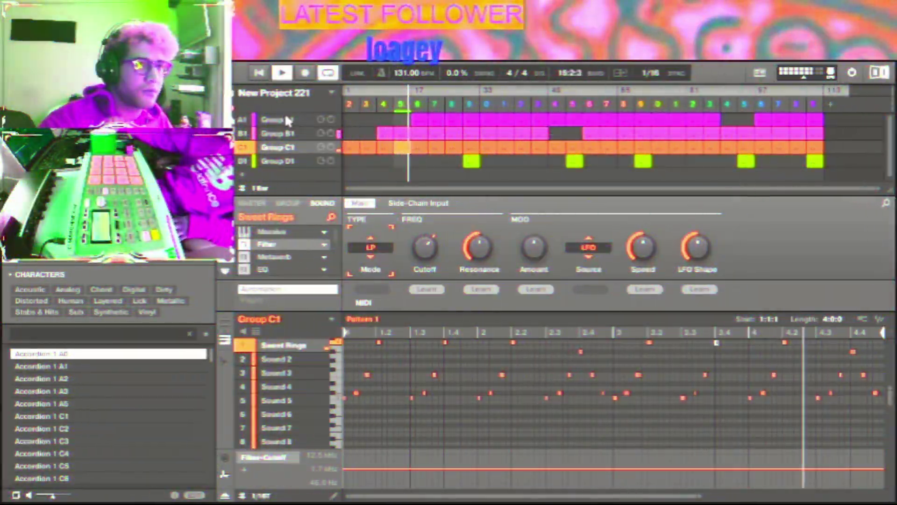
- Select Group A1 in the arrangement
{"action": "left_click", "coordinate": [288, 121]}
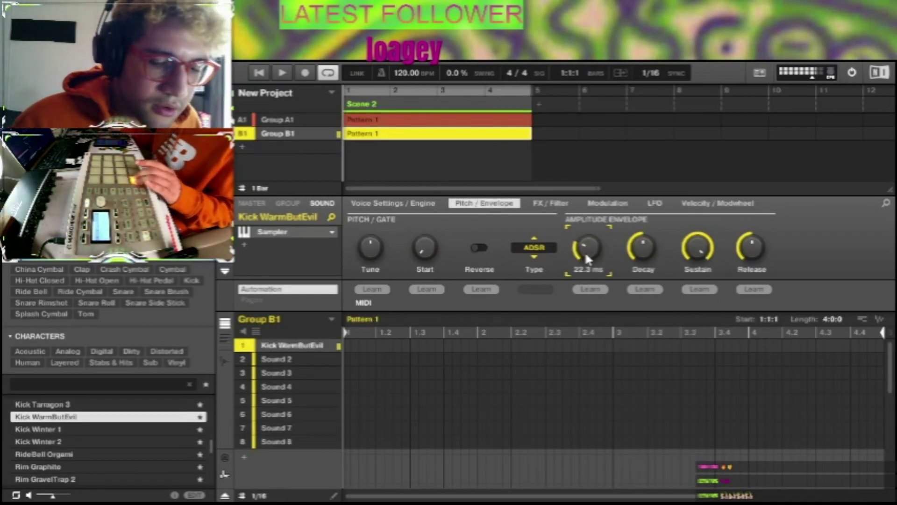
- Adjust the Kick WarmButEvil sampler's amplitude attack and the glide in its voice settings
{"action": "left_click_drag", "start_coordinate": [586, 255], "coordinate": [589, 252]}
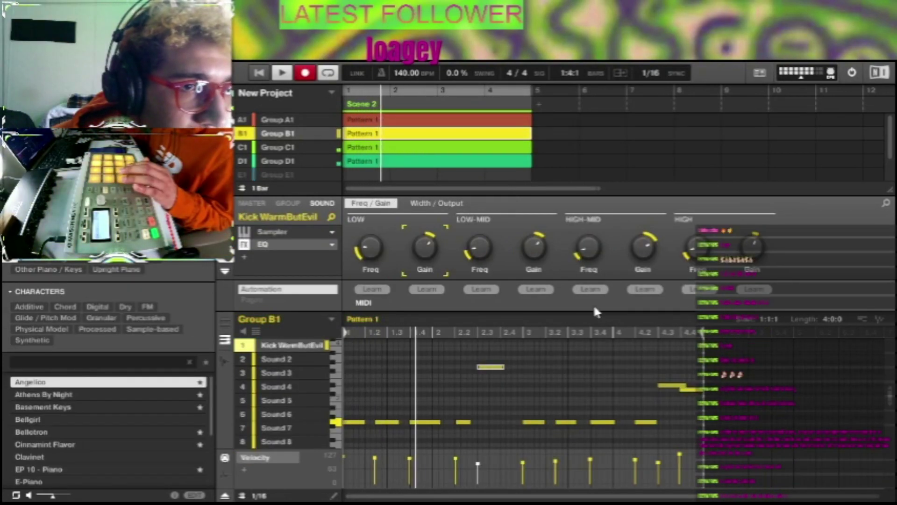
{"action": "left_click", "coordinate": [322, 231]}
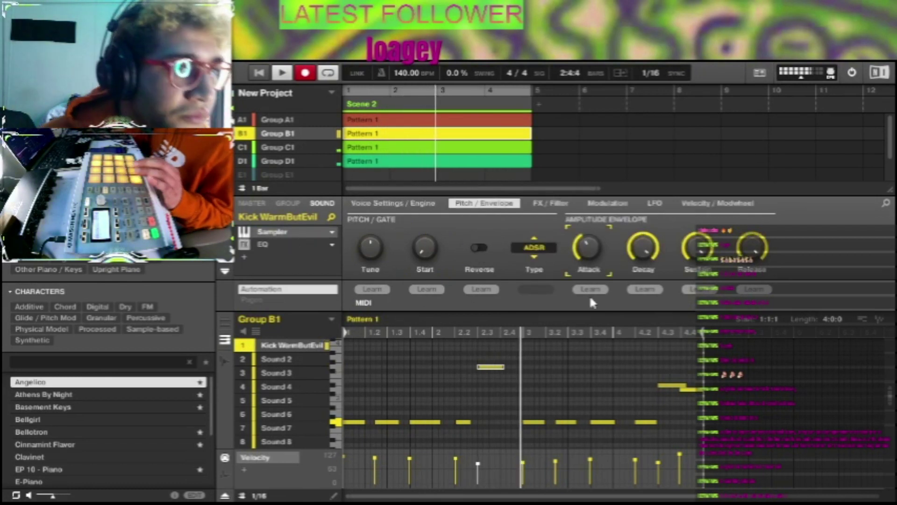
{"action": "left_click", "coordinate": [416, 204]}
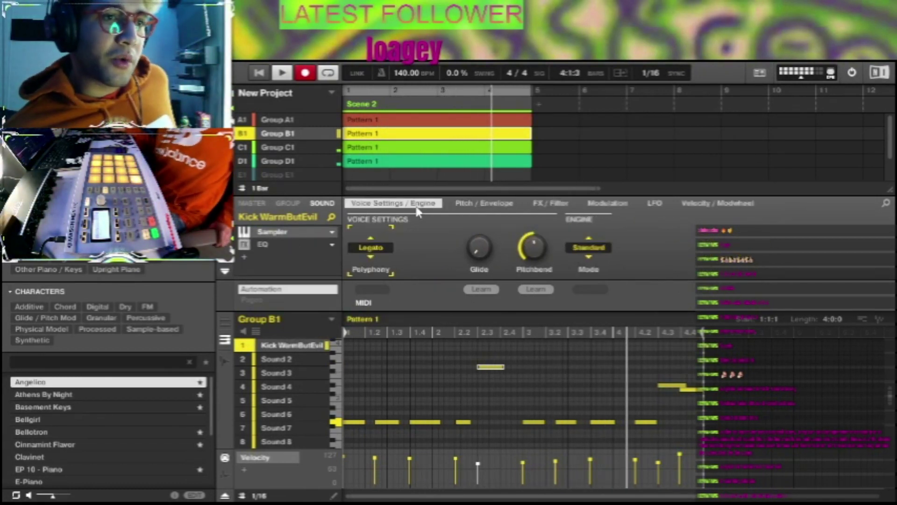
{"action": "left_click_drag", "start_coordinate": [484, 243], "coordinate": [534, 242]}
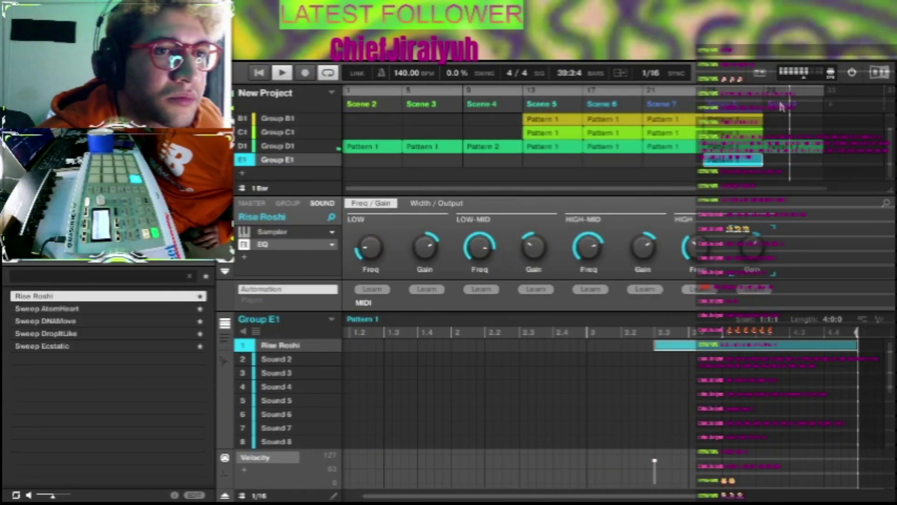
- Duplicate the arrangement's last scene twice to extend the song by eight bars
{"action": "right_click", "coordinate": [780, 107]}
{"action": "left_click", "coordinate": [827, 209]}
{"action": "right_click", "coordinate": [842, 117]}
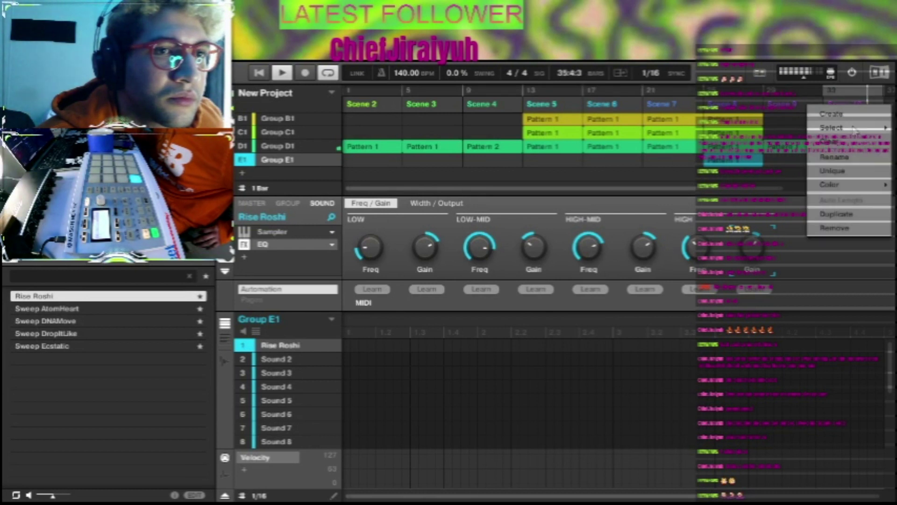
{"action": "left_click", "coordinate": [864, 217]}
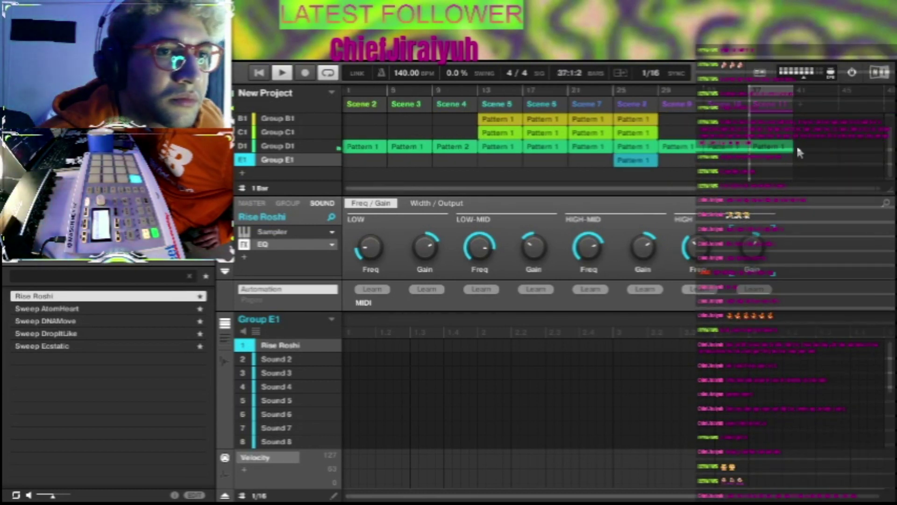
- Delete all notes of the second closed hi-hat sound in Group A1's pattern in the last scene
{"action": "scroll", "coordinate": [798, 146], "scroll_direction": "up", "scroll_amount": 1}
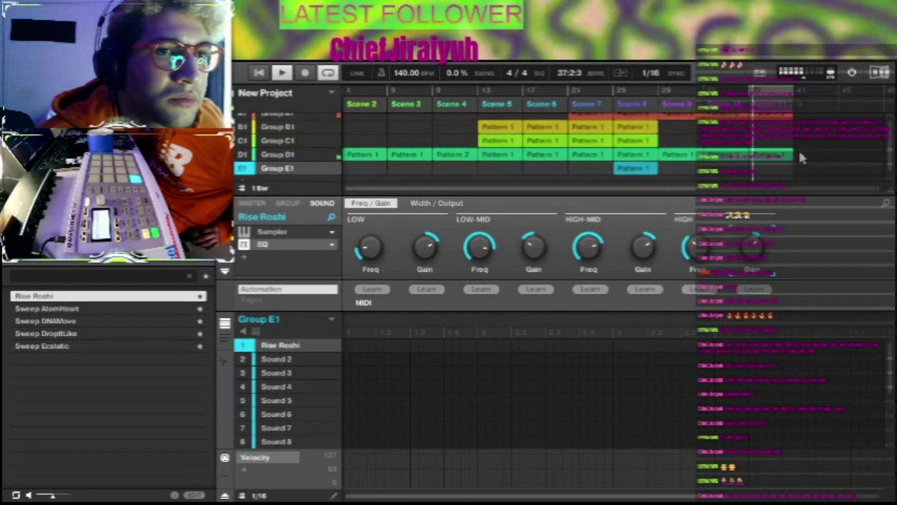
{"action": "left_click", "coordinate": [769, 118]}
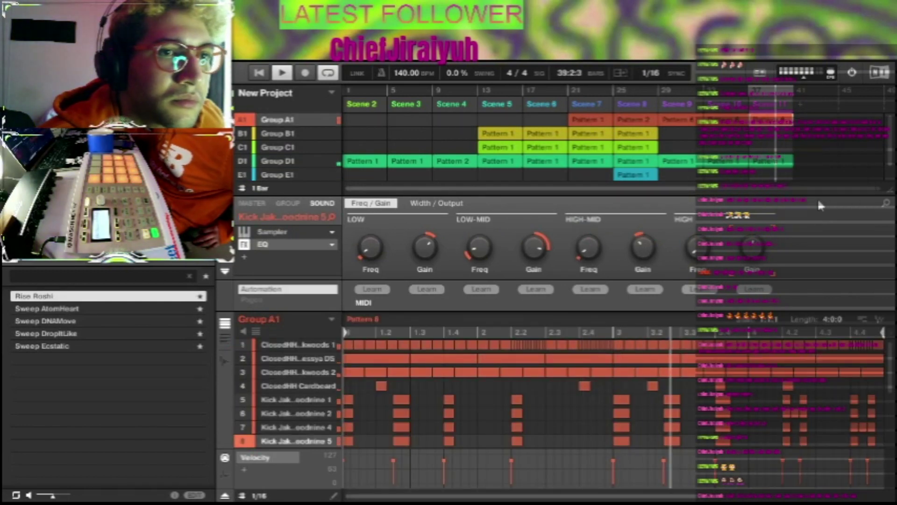
{"action": "scroll", "coordinate": [715, 388], "scroll_direction": "down", "scroll_amount": 2}
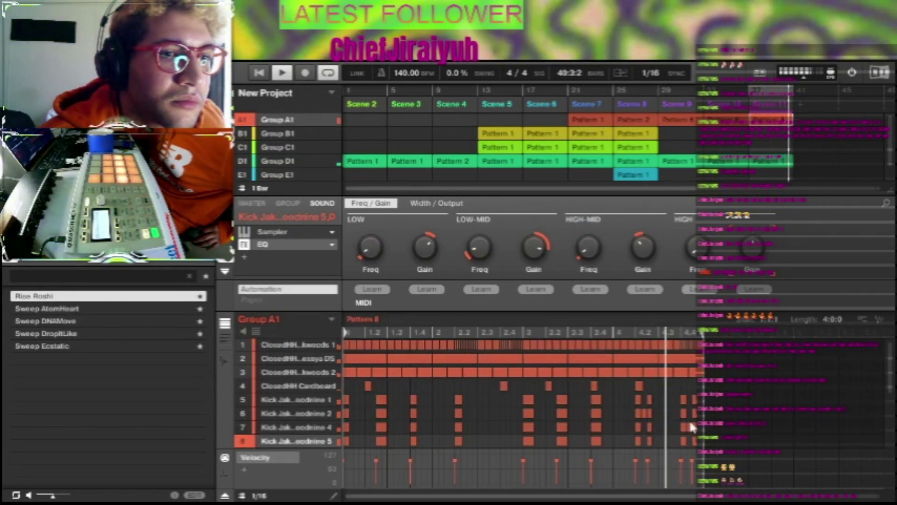
{"action": "left_click_drag", "start_coordinate": [706, 356], "coordinate": [367, 376]}
{"action": "key", "text": "Delete"}
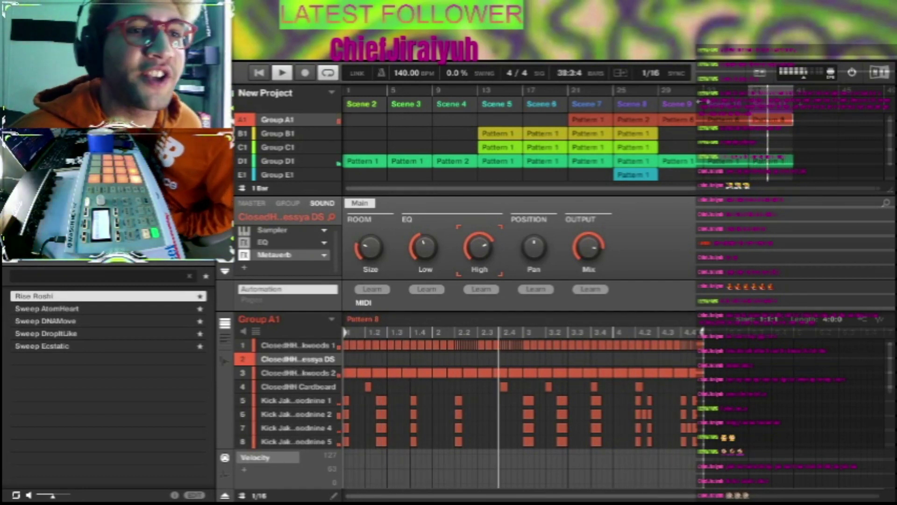
- Duplicate the final scene two more times to extend the arrangement with Scenes 12 and 13
{"action": "right_click", "coordinate": [776, 119]}
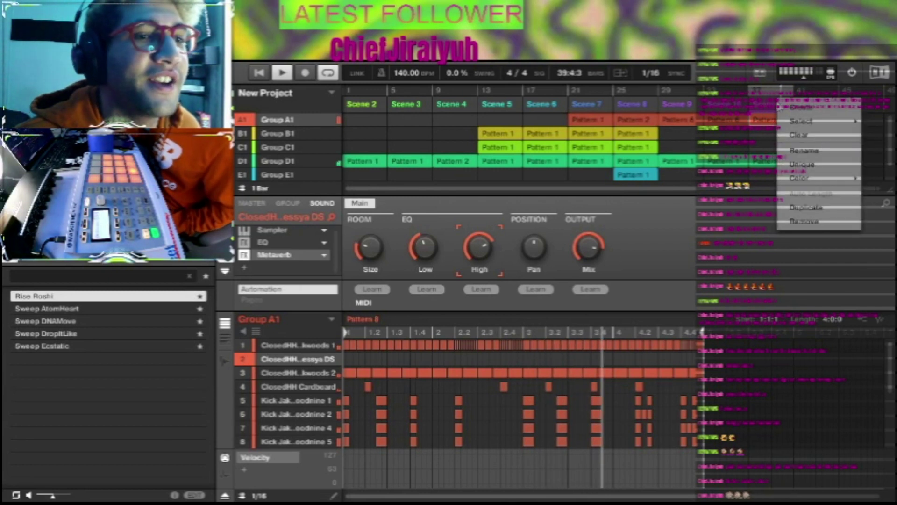
{"action": "left_click", "coordinate": [796, 206]}
{"action": "scroll", "coordinate": [796, 167], "scroll_direction": "down", "scroll_amount": 2}
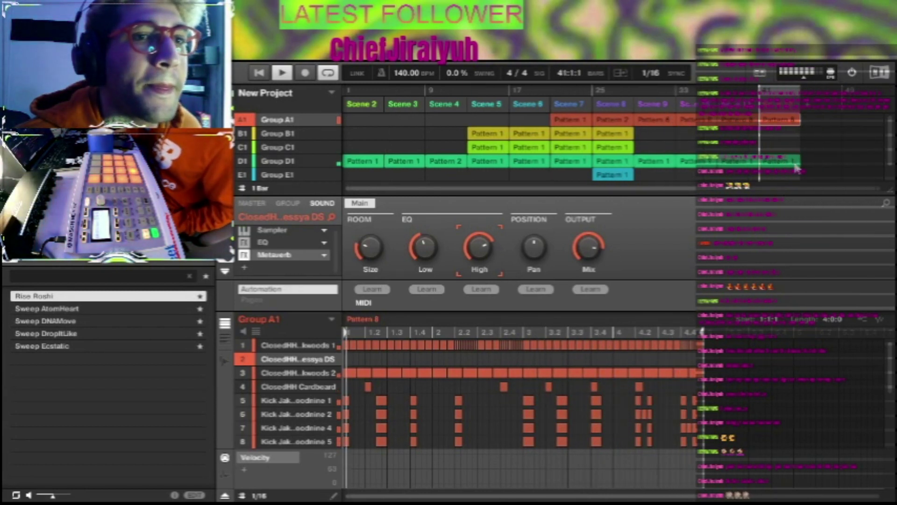
{"action": "right_click", "coordinate": [779, 94]}
{"action": "left_click", "coordinate": [804, 212]}
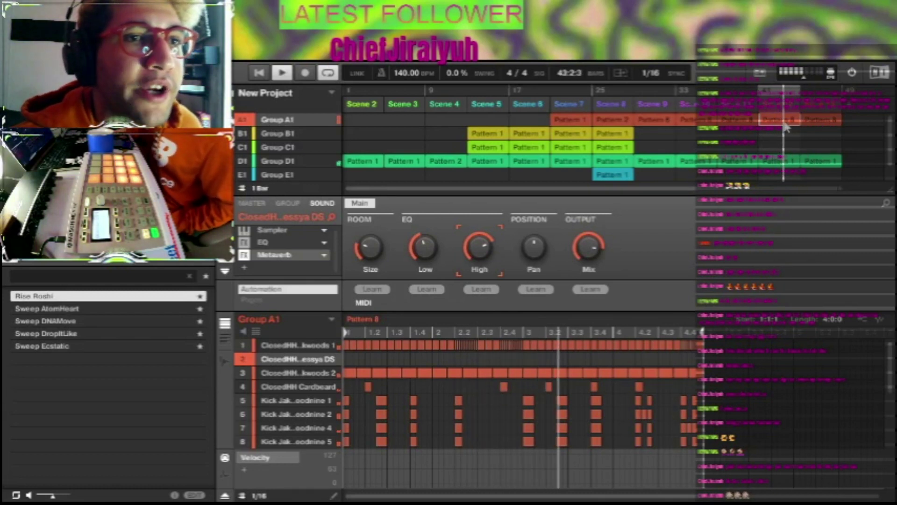
- Assign Pattern 7 to Group A1 in Scenes 12 and 13
{"action": "right_click", "coordinate": [786, 126]}
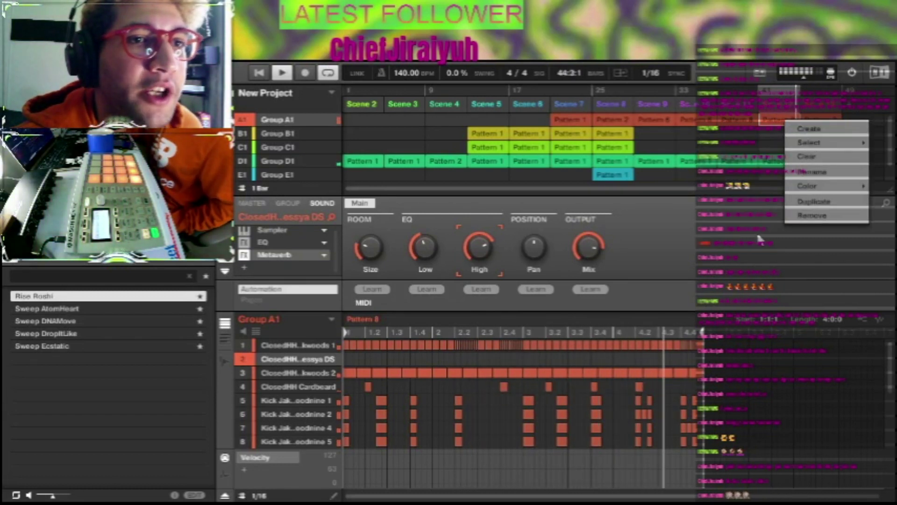
{"action": "mouse_move", "coordinate": [814, 142]}
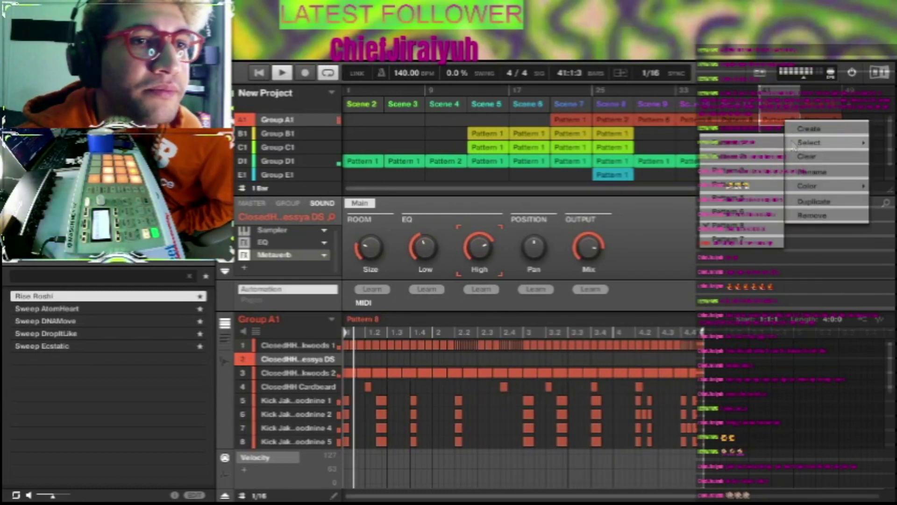
{"action": "left_click", "coordinate": [736, 239]}
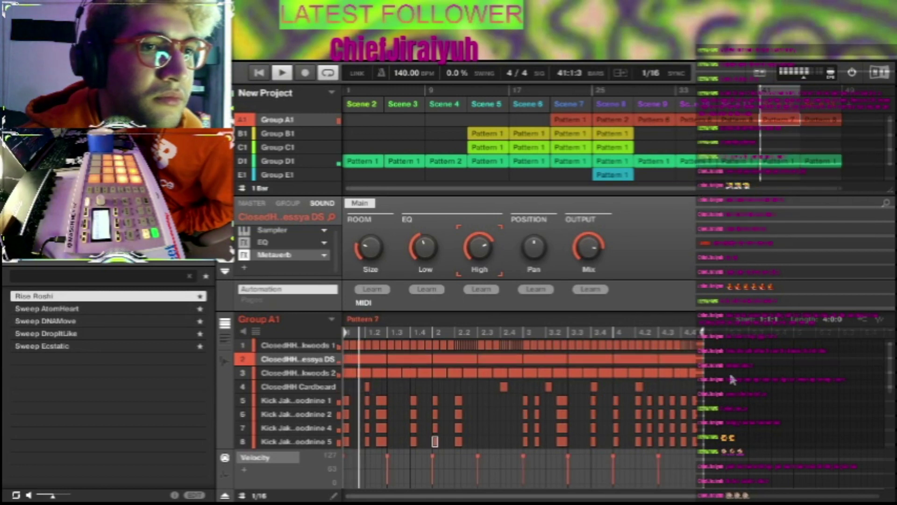
{"action": "scroll", "coordinate": [724, 388], "scroll_direction": "down", "scroll_amount": 2}
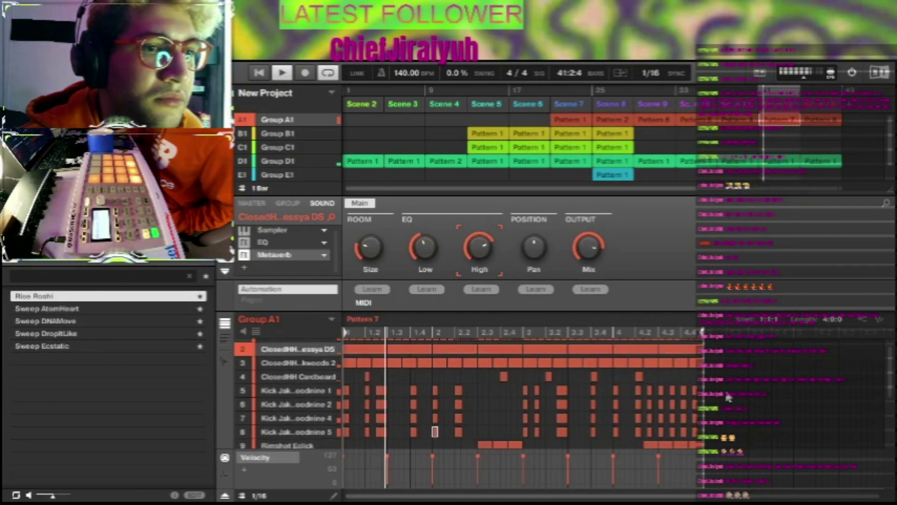
{"action": "left_click", "coordinate": [821, 120]}
{"action": "right_click", "coordinate": [823, 123]}
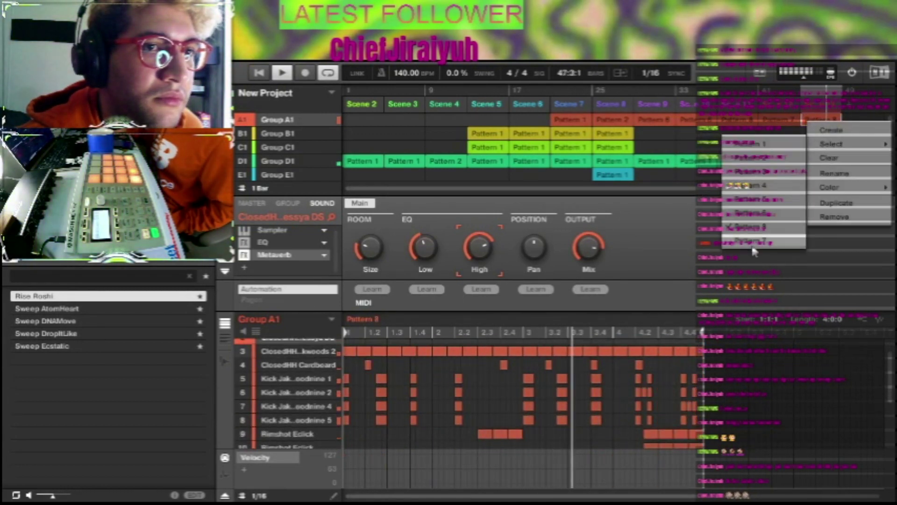
{"action": "left_click", "coordinate": [753, 244]}
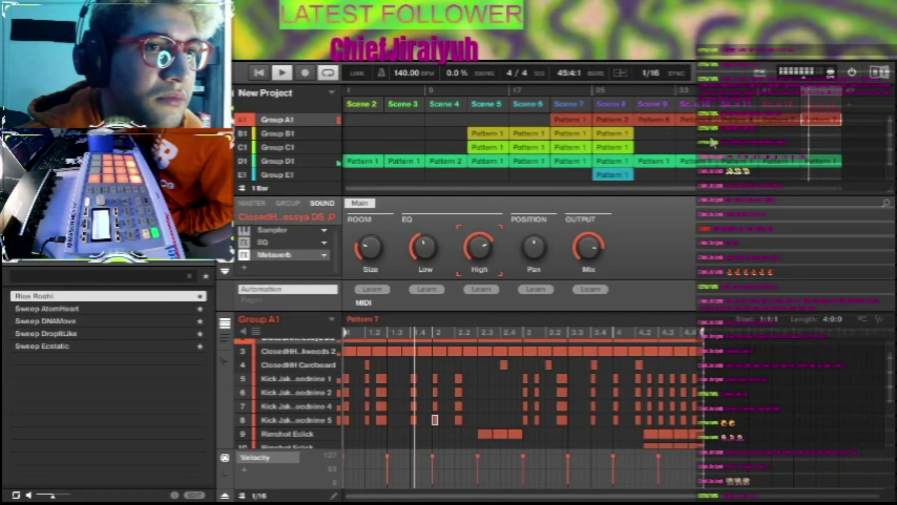
- Assign Pattern 1 to Group B1 in Scenes 11 and 12
{"action": "right_click", "coordinate": [744, 133]}
{"action": "mouse_move", "coordinate": [768, 151]}
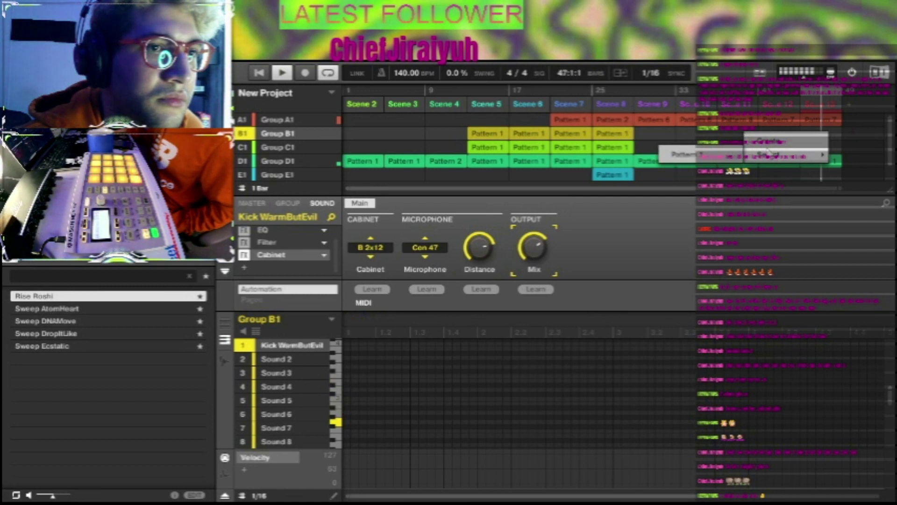
{"action": "left_click", "coordinate": [690, 155]}
{"action": "right_click", "coordinate": [766, 137]}
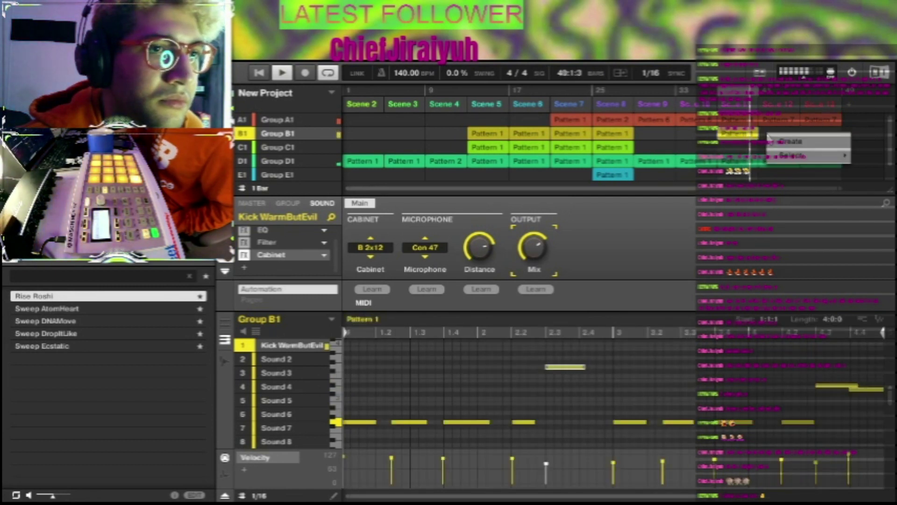
{"action": "left_click", "coordinate": [748, 155]}
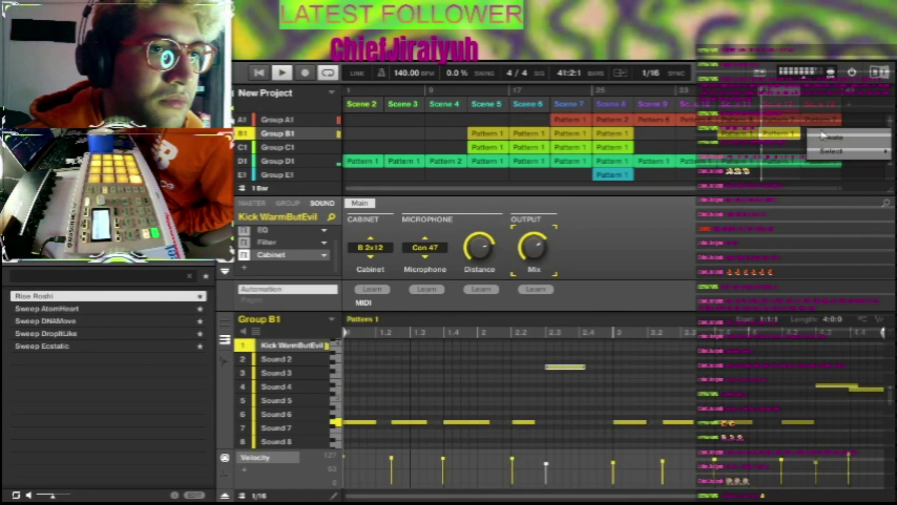
- Duplicate one of the scenes containing the newly assigned Group B1 pattern to extend the arrangement by four bars
{"action": "right_click", "coordinate": [743, 113]}
{"action": "left_click", "coordinate": [788, 181]}
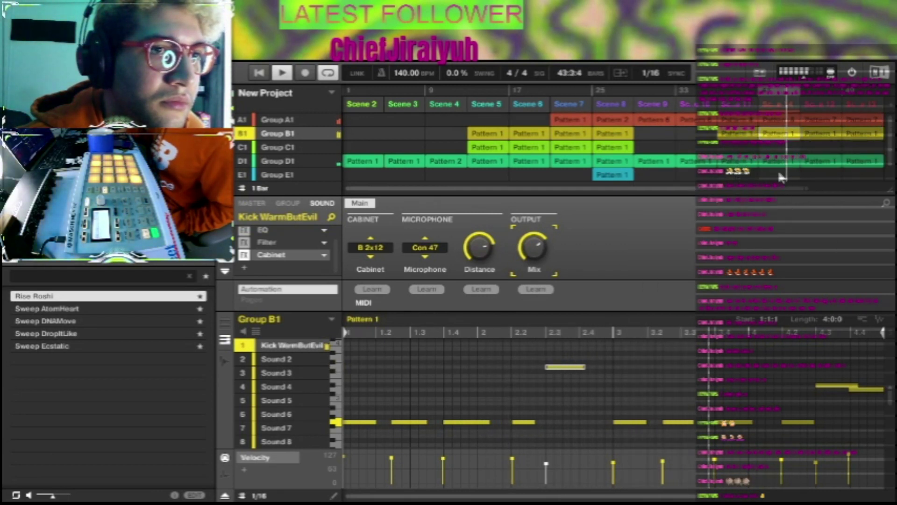
{"action": "left_click_drag", "start_coordinate": [772, 187], "coordinate": [878, 188]}
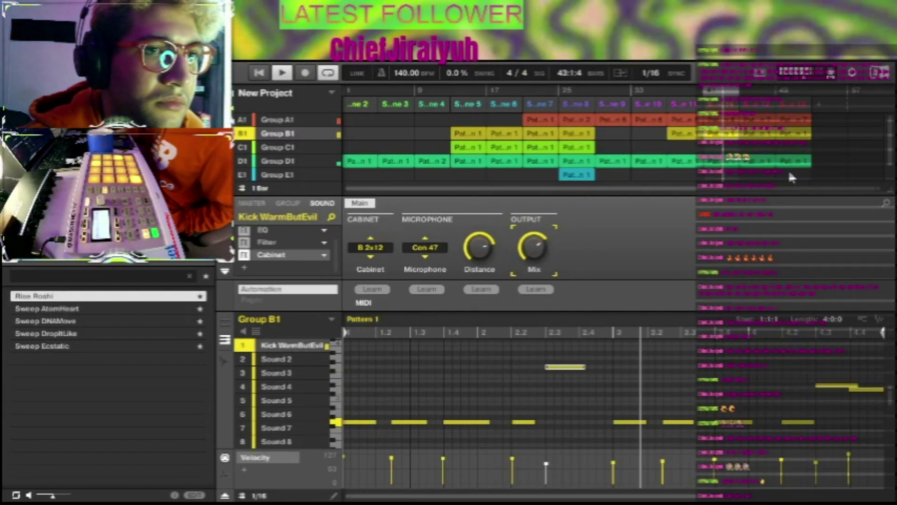
- Assign Pattern 1 to Group E1 in the last scene
{"action": "left_click", "coordinate": [790, 171]}
{"action": "left_click", "coordinate": [790, 158]}
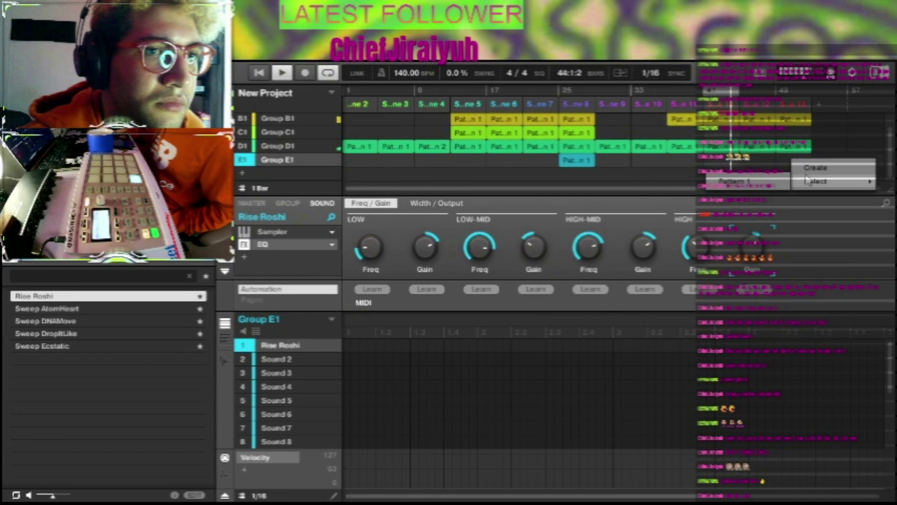
{"action": "left_click", "coordinate": [778, 183]}
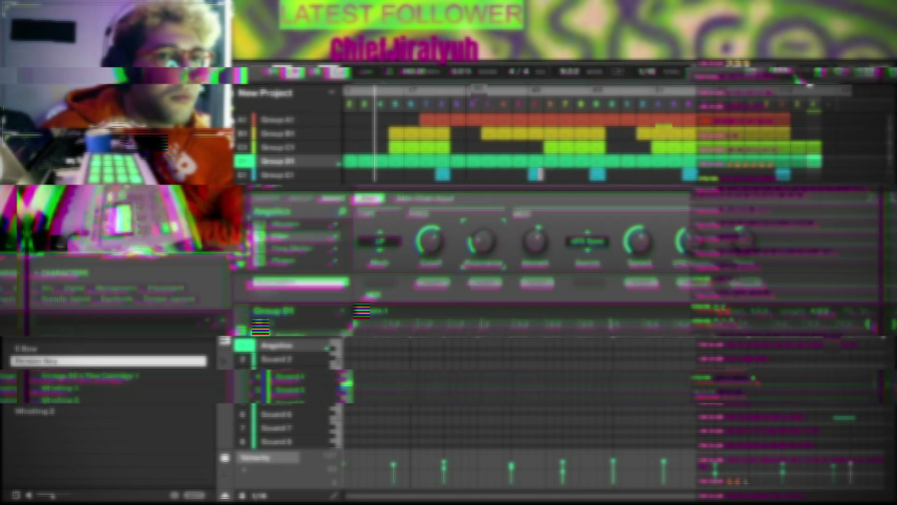
- Duplicate Scene 4 near the start of the arrangement to lengthen the intro
{"action": "right_click", "coordinate": [381, 108]}
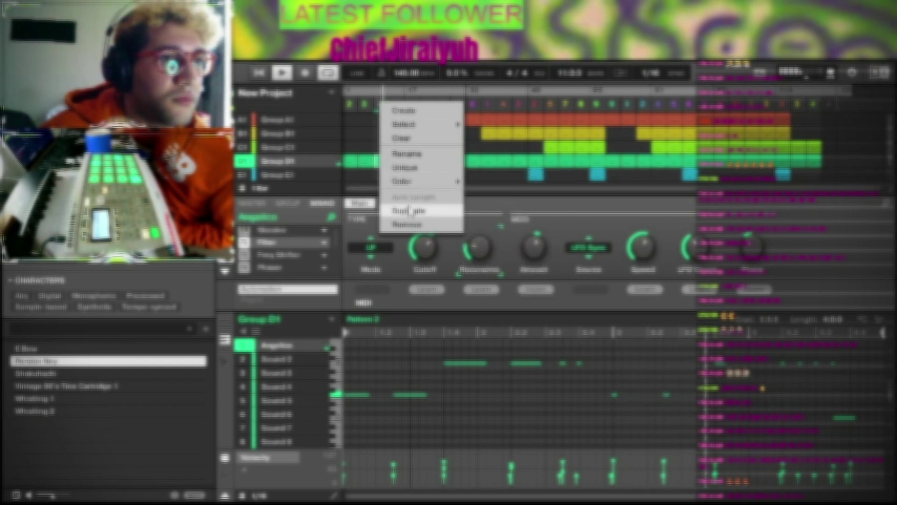
{"action": "left_click", "coordinate": [407, 208]}
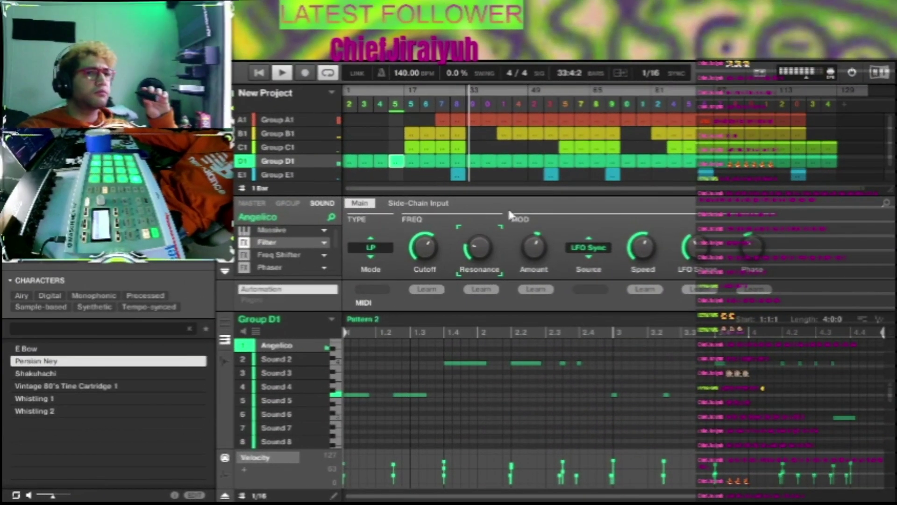
- Select Group E1's first pattern and review the group channels in the mixer, including Group D1's Angelico sound and its effects
{"action": "left_click", "coordinate": [457, 174]}
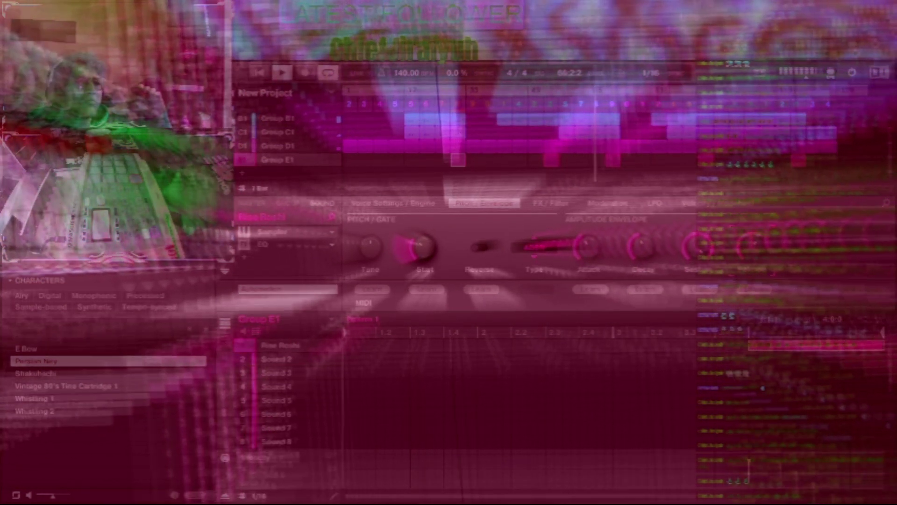
{"action": "key", "text": "ctrl+m"}
{"action": "left_click", "coordinate": [348, 105]}
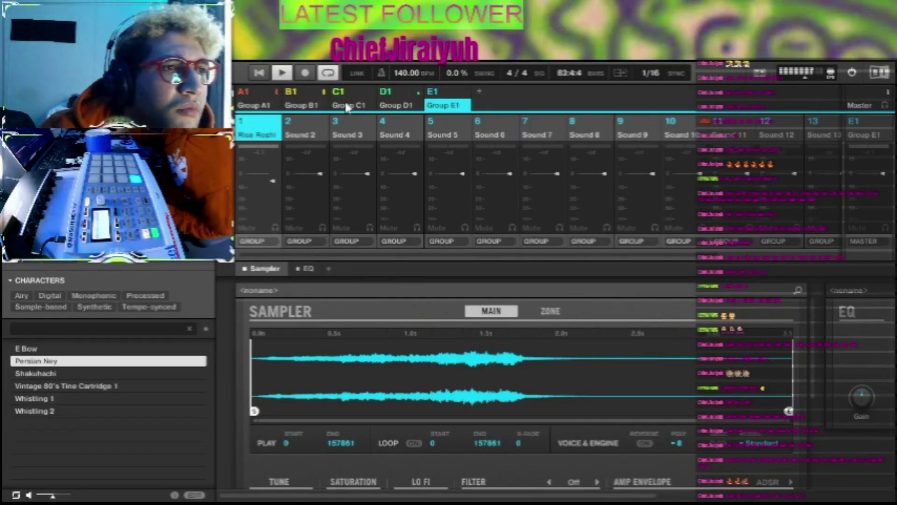
{"action": "left_click", "coordinate": [396, 105]}
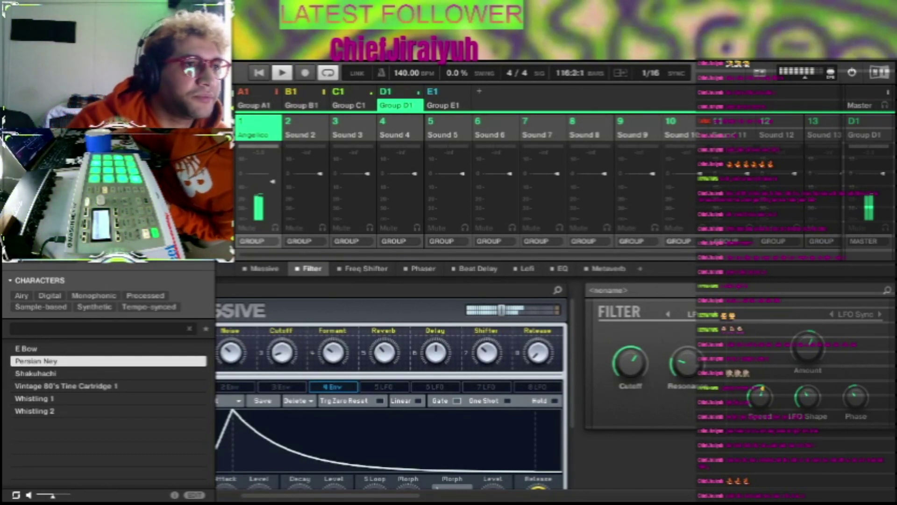
{"action": "key", "text": "ctrl+m"}
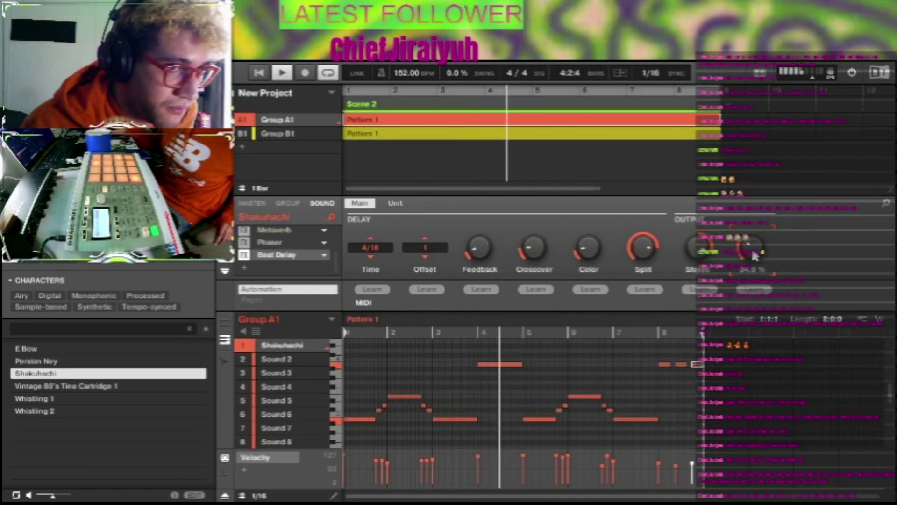
- Open the choices of internal effects for a new slot after Beat Delay on Group A1's Shakuhachi sound
{"action": "left_click", "coordinate": [244, 266]}
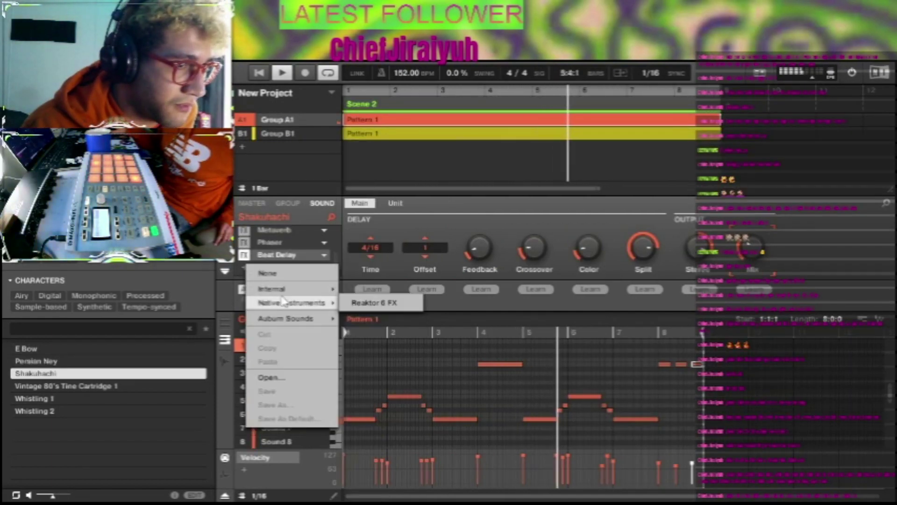
{"action": "mouse_move", "coordinate": [285, 289]}
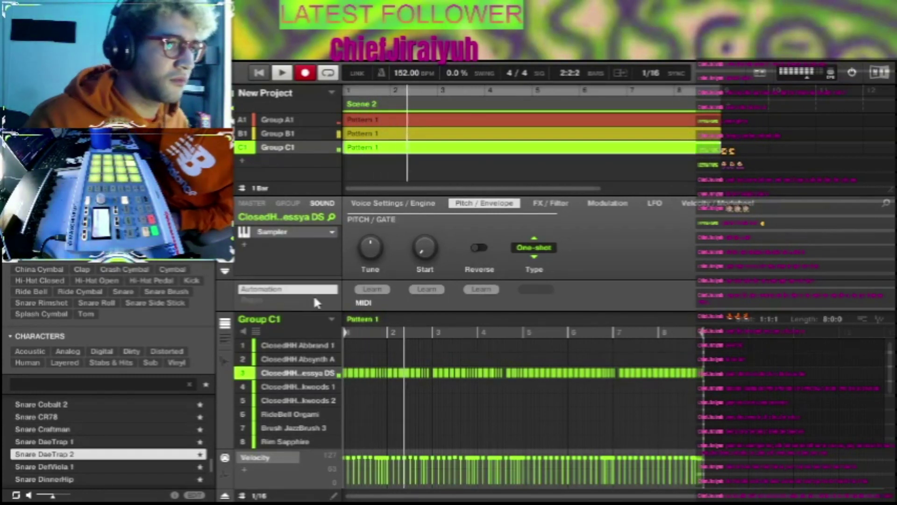
- Compare the closed hi-hat sounds in slots 2 to 4 of Group C1 and select the slot 4 sound
{"action": "left_click", "coordinate": [304, 386]}
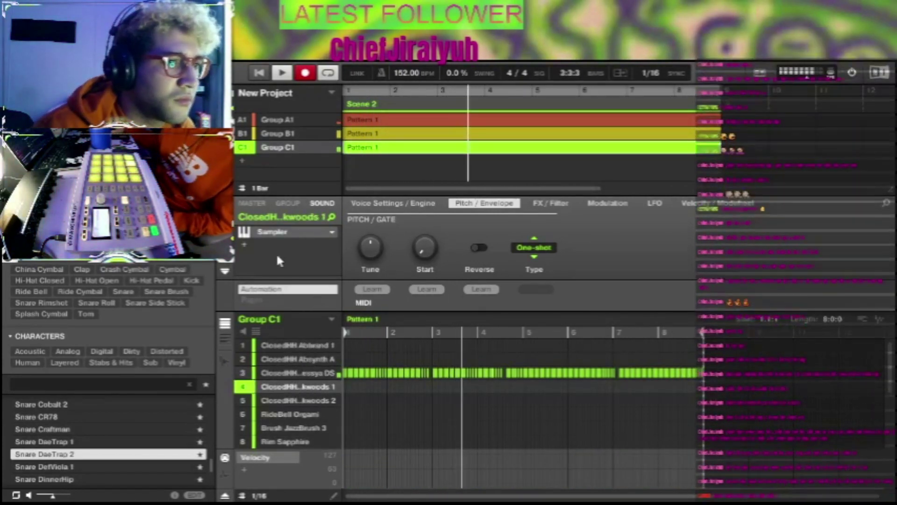
{"action": "left_click", "coordinate": [290, 358]}
{"action": "left_click", "coordinate": [295, 372]}
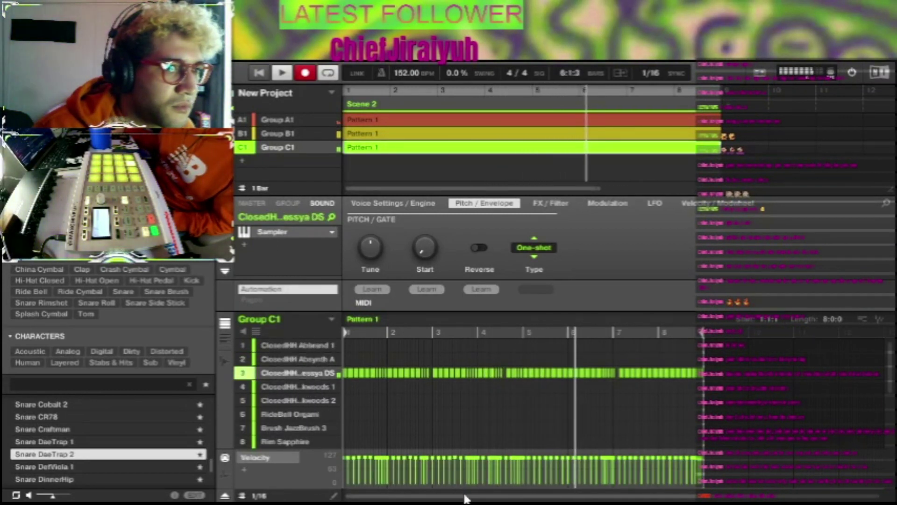
{"action": "left_click", "coordinate": [302, 386]}
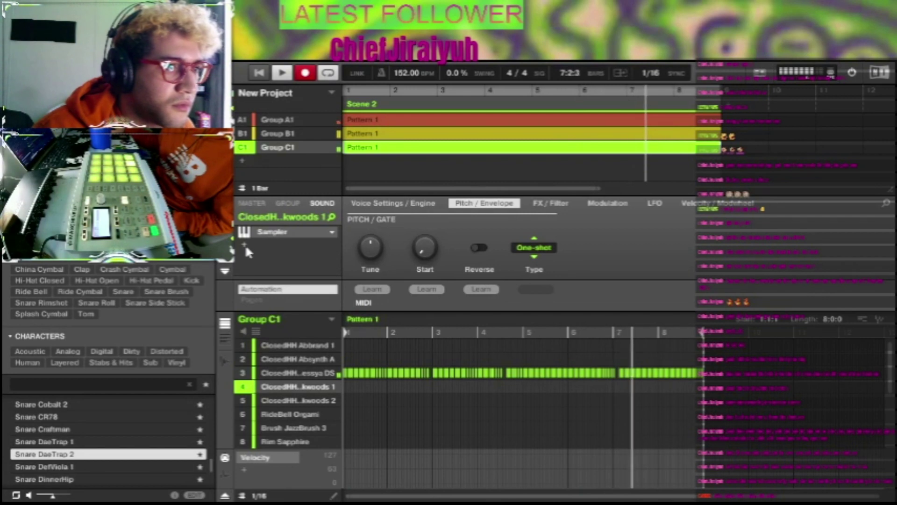
{"action": "mouse_move", "coordinate": [306, 383]}
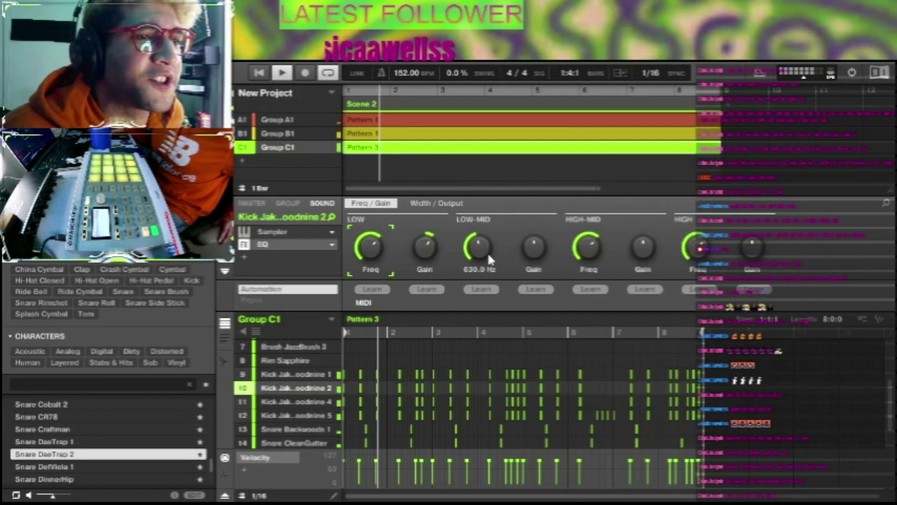
- Lower the low-mid and high-mid EQ frequencies and boost both gains on Group C1's kick in slot 10
{"action": "left_click_drag", "start_coordinate": [482, 247], "coordinate": [481, 249]}
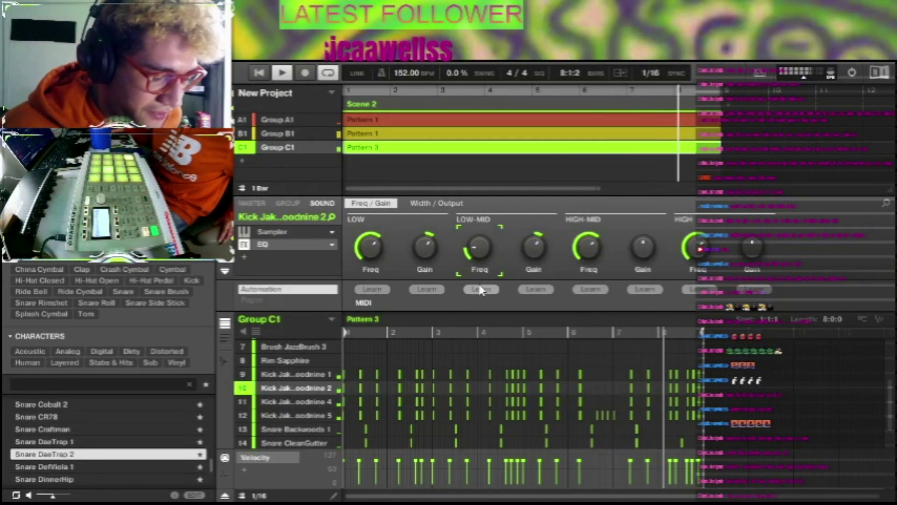
{"action": "mouse_move", "coordinate": [586, 251]}
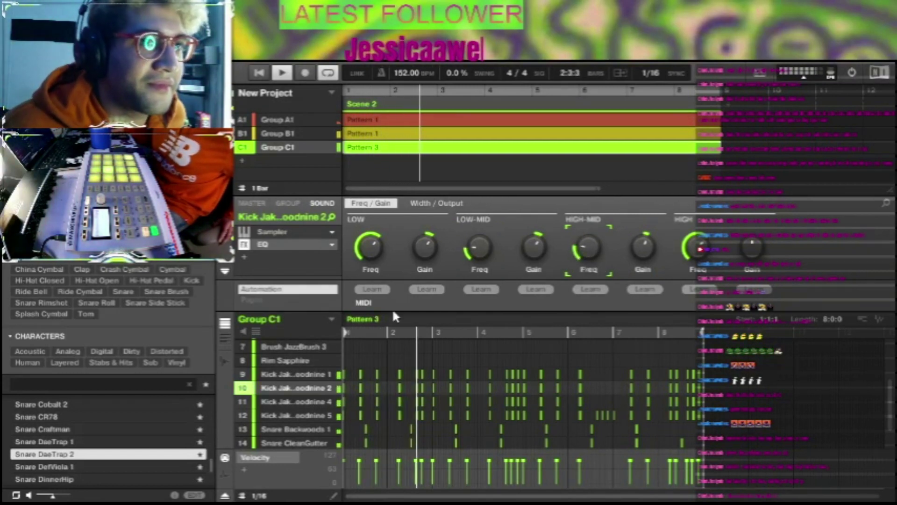
- Add an internal EQ effect to Group C1's kick sound in slot 11
{"action": "left_click", "coordinate": [298, 400]}
{"action": "left_click", "coordinate": [244, 244]}
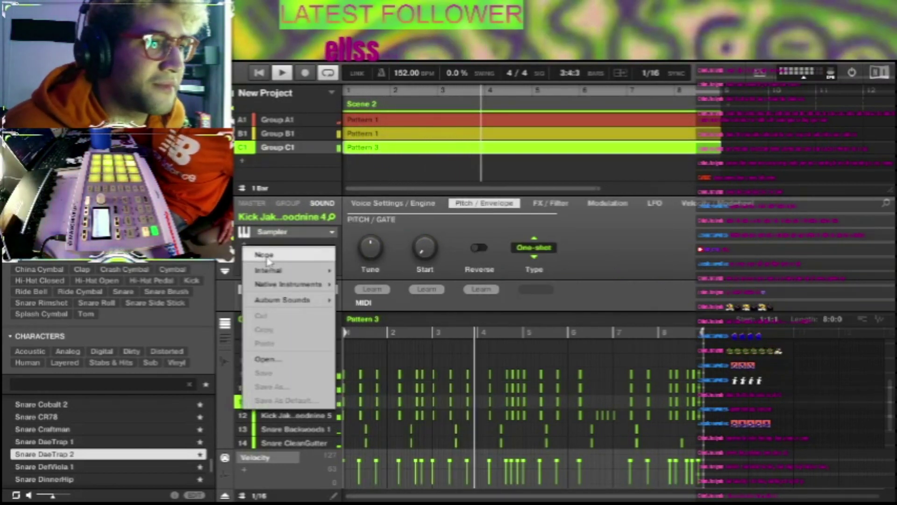
{"action": "mouse_move", "coordinate": [271, 270]}
{"action": "left_click", "coordinate": [397, 221]}
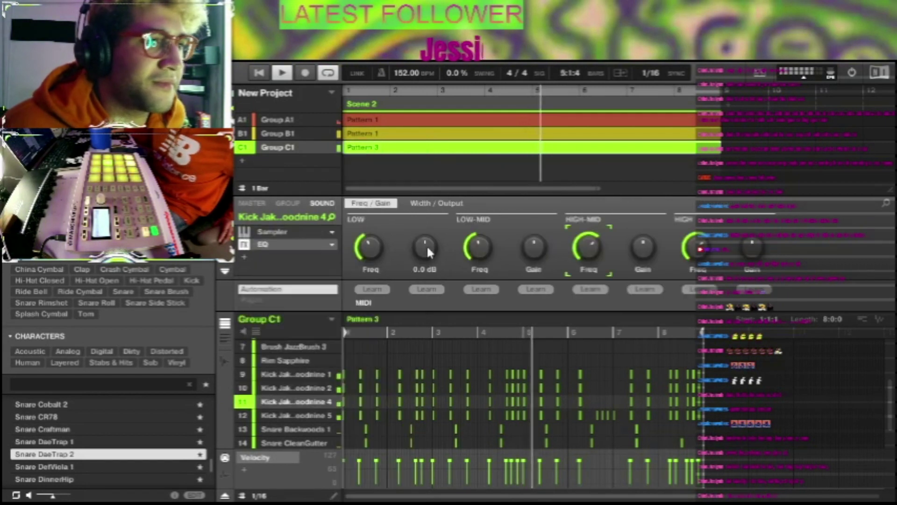
- Shape the slot 11 kick's EQ with a lower low frequency, a high-mid gain of about 6.6 dB and a slight high boost
{"action": "left_click_drag", "start_coordinate": [373, 244], "coordinate": [373, 253]}
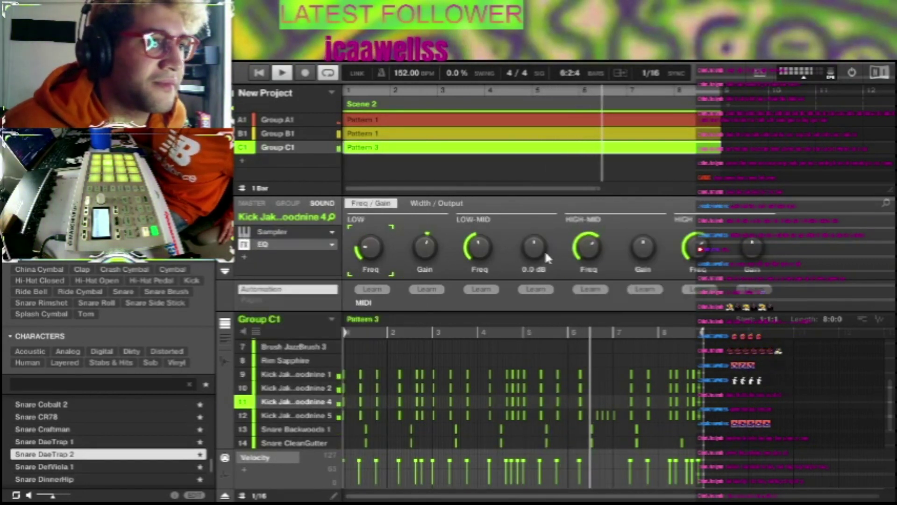
{"action": "left_click_drag", "start_coordinate": [643, 247], "coordinate": [644, 238]}
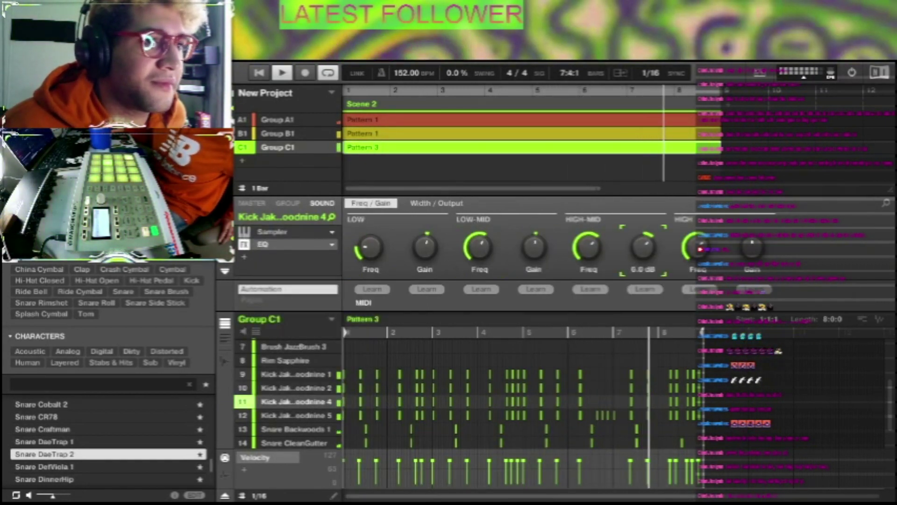
{"action": "left_click_drag", "start_coordinate": [743, 251], "coordinate": [739, 249]}
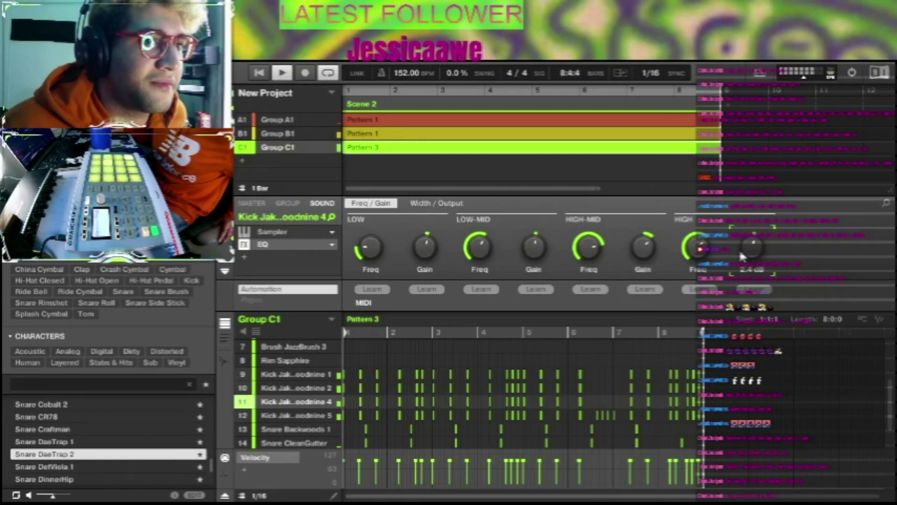
- Add an internal EQ effect to Group C1's kick sound in slot 12
{"action": "left_click", "coordinate": [298, 414]}
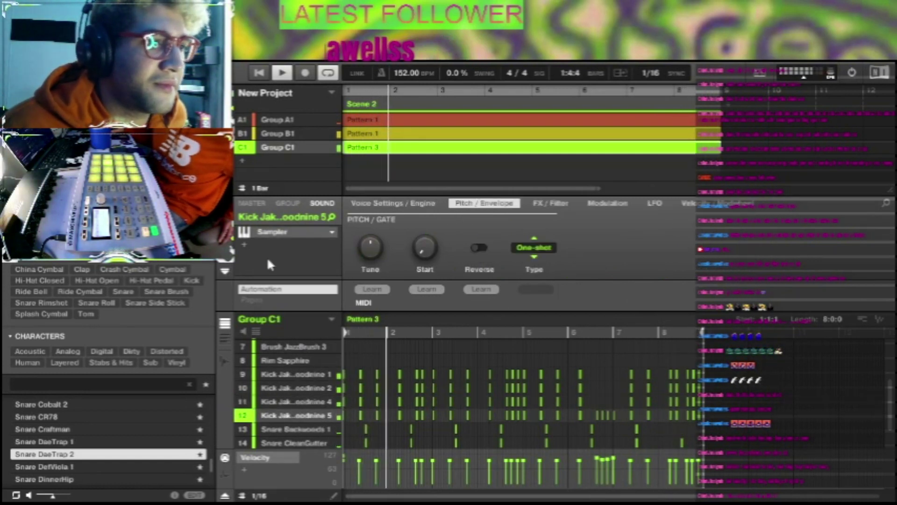
{"action": "left_click", "coordinate": [244, 245]}
{"action": "mouse_move", "coordinate": [280, 266]}
{"action": "left_click", "coordinate": [403, 236]}
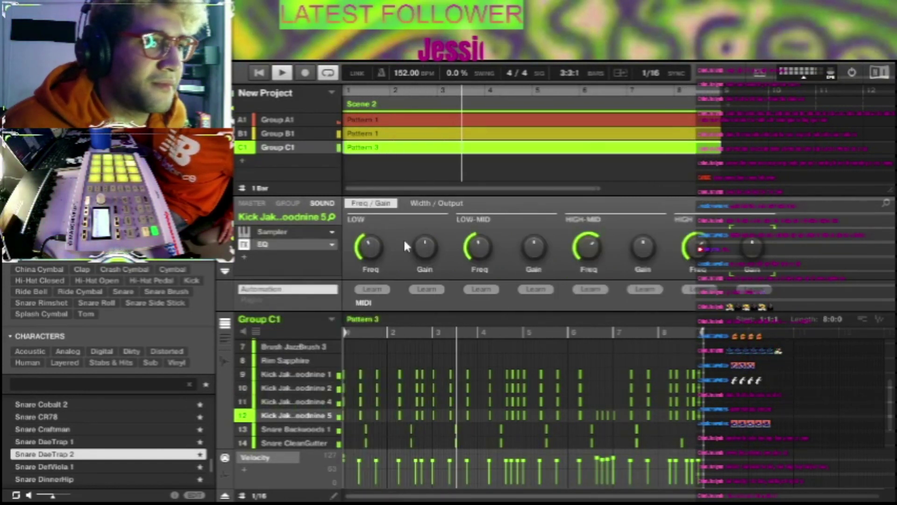
- Lower all four EQ band frequencies and boost their gains on the slot 12 kick, and switch to the mixer
{"action": "left_click_drag", "start_coordinate": [369, 246], "coordinate": [372, 250]}
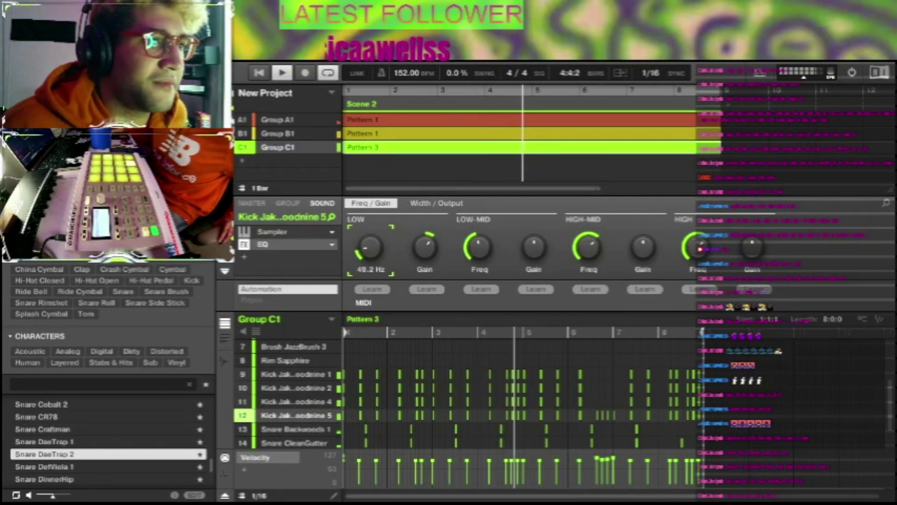
{"action": "mouse_move", "coordinate": [480, 247]}
{"action": "left_mouse_down"}
{"action": "mouse_move", "coordinate": [479, 258]}
{"action": "mouse_move", "coordinate": [478, 248]}
{"action": "left_mouse_up"}
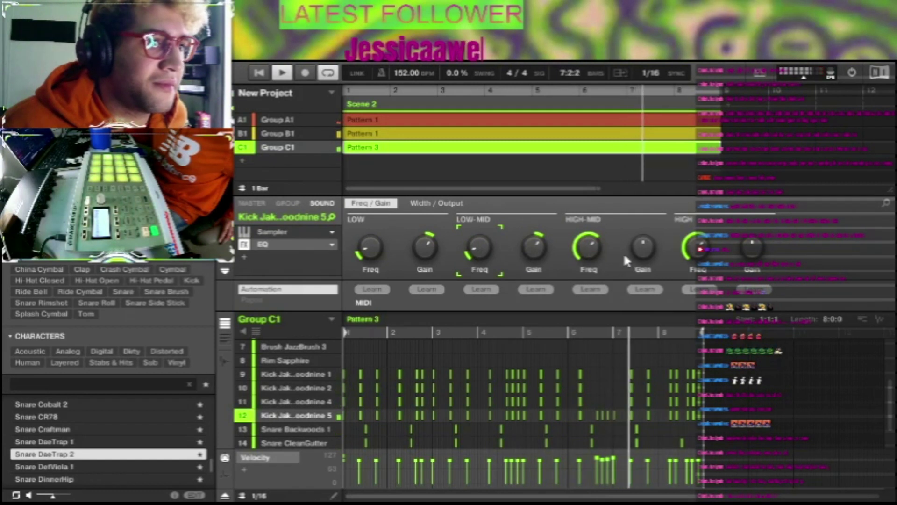
{"action": "mouse_move", "coordinate": [588, 246]}
{"action": "left_mouse_down"}
{"action": "mouse_move", "coordinate": [588, 253]}
{"action": "mouse_move", "coordinate": [587, 245]}
{"action": "left_mouse_up"}
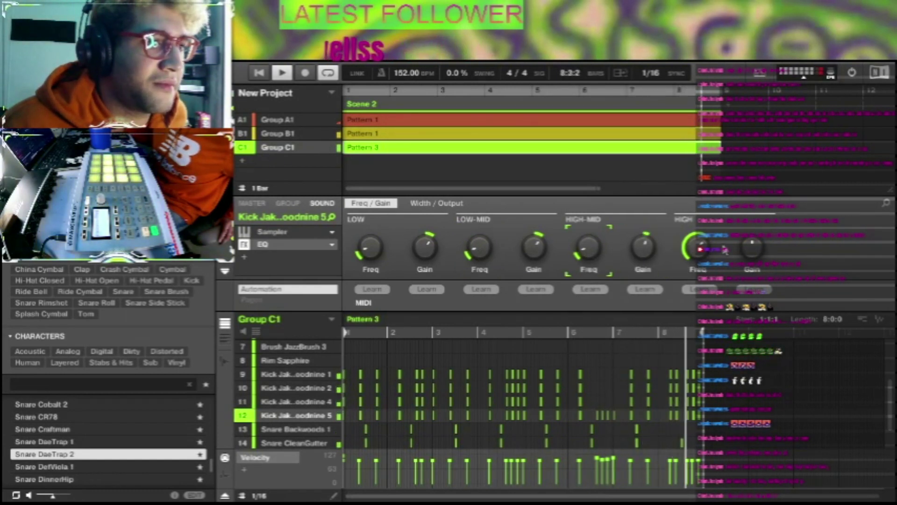
{"action": "left_click_drag", "start_coordinate": [696, 248], "coordinate": [696, 255]}
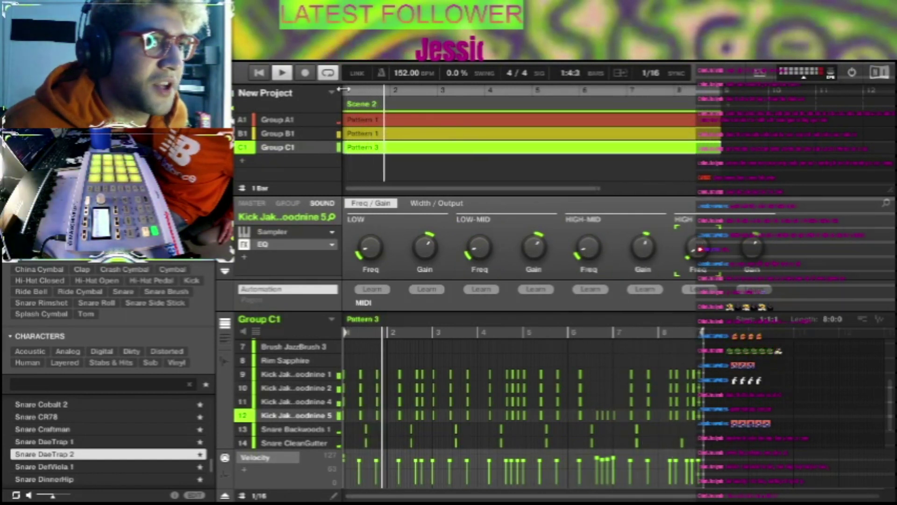
{"action": "key", "text": "ctrl+m"}
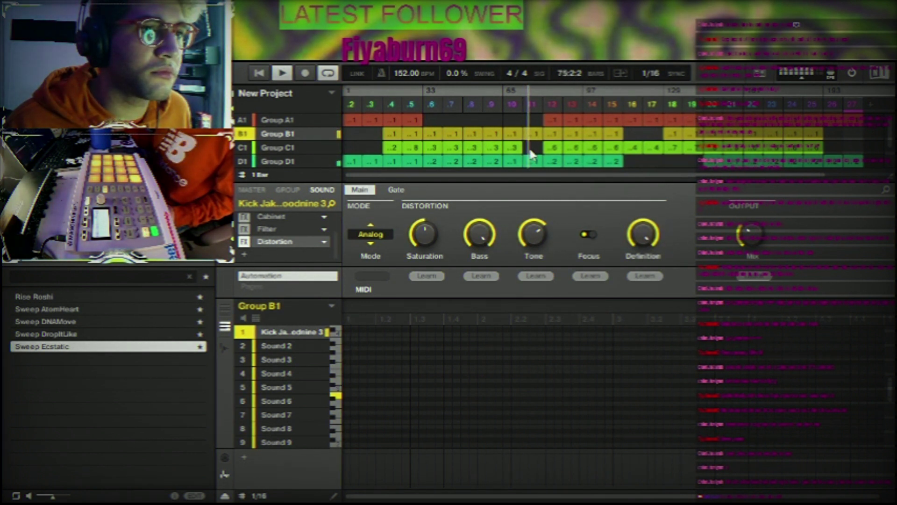
- Adjust the project's swing by ear, trying 5% and 1% and returning to 2%
{"action": "scroll", "coordinate": [457, 72], "scroll_direction": "up", "scroll_amount": 2}
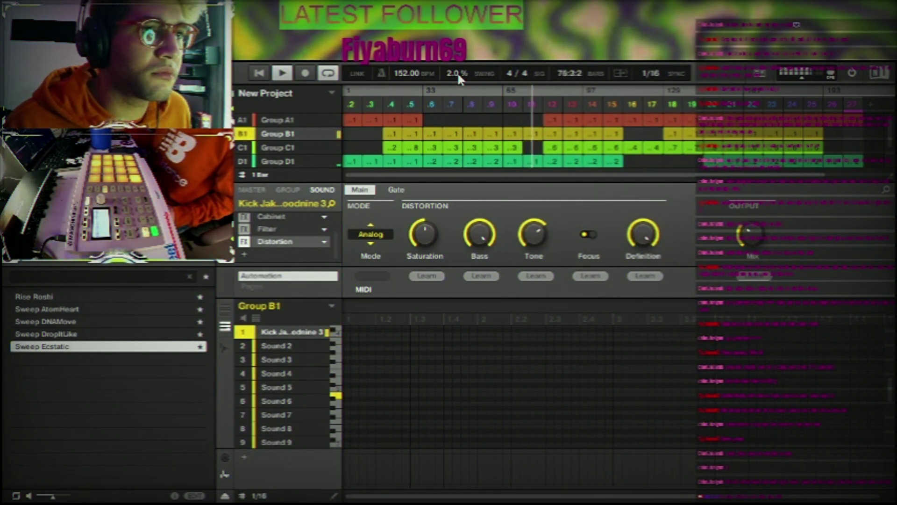
{"action": "scroll", "coordinate": [457, 72], "scroll_direction": "up", "scroll_amount": 2}
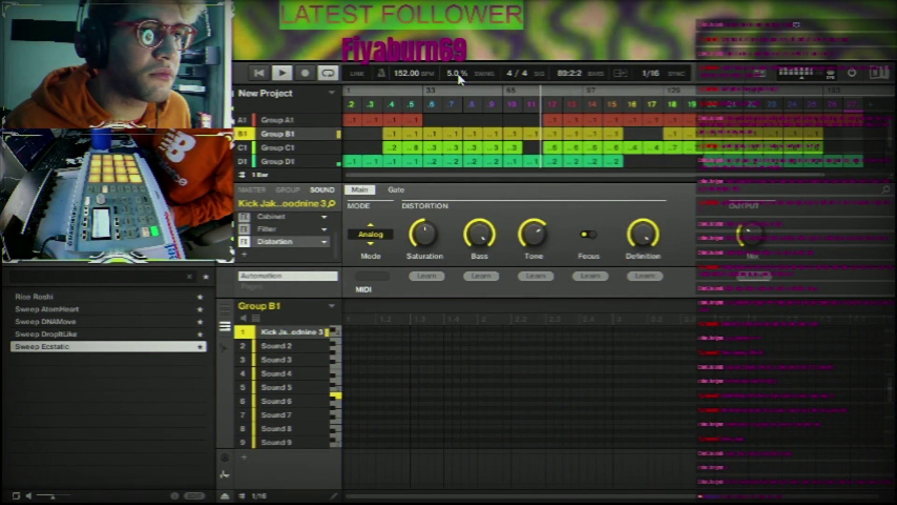
{"action": "scroll", "coordinate": [458, 72], "scroll_direction": "down", "scroll_amount": 2}
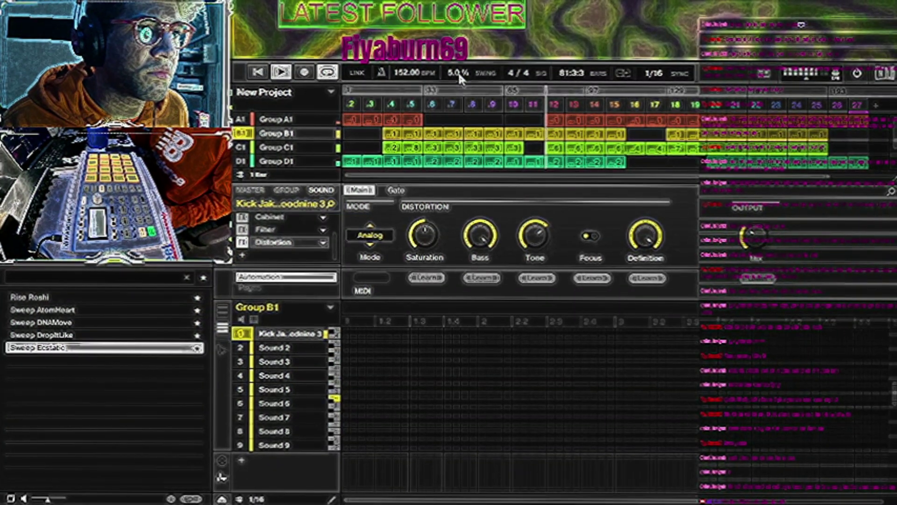
{"action": "scroll", "coordinate": [458, 72], "scroll_direction": "down", "scroll_amount": 2}
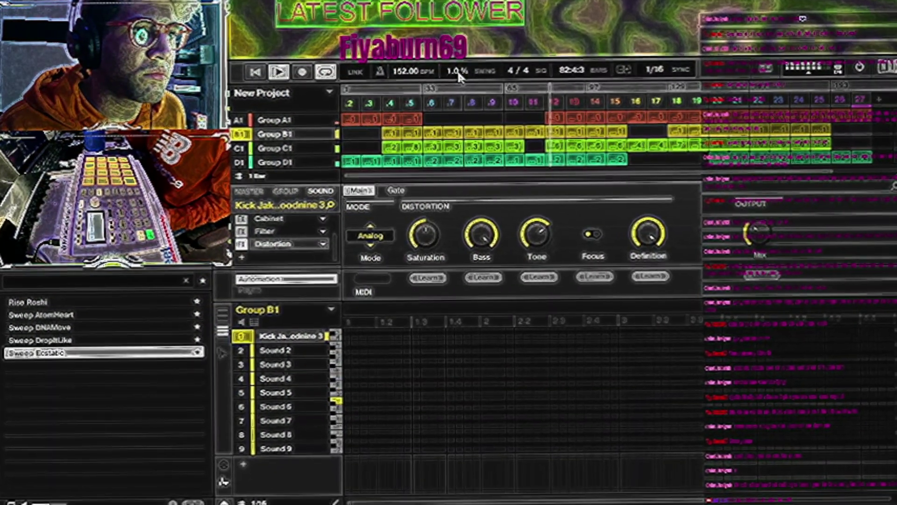
{"action": "scroll", "coordinate": [456, 72], "scroll_direction": "up", "scroll_amount": 1}
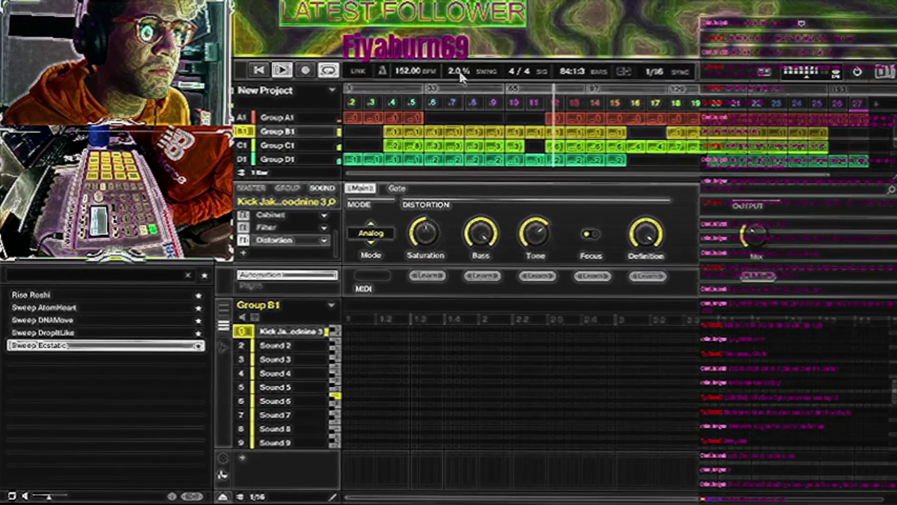
{"action": "scroll", "coordinate": [457, 71], "scroll_direction": "up", "scroll_amount": 2}
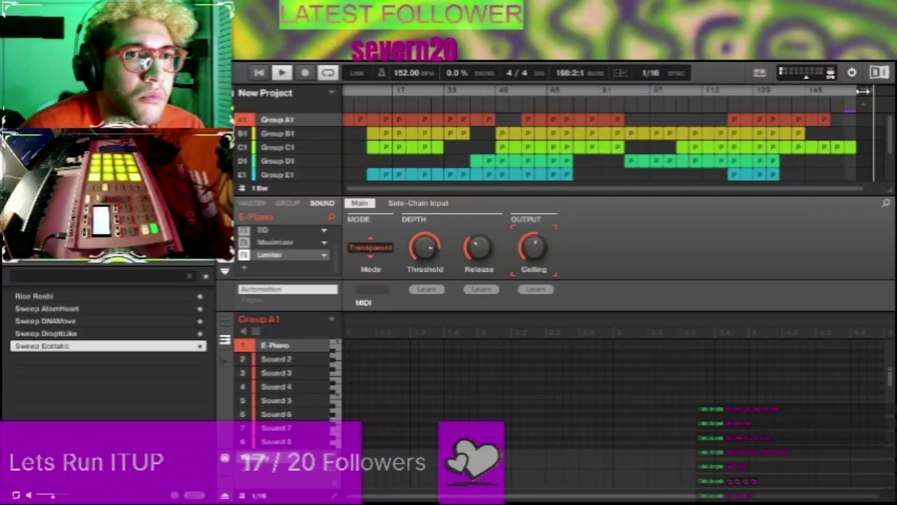
- Stop playback past the end of the arrangement, display Group A1's sounds in the mixer and restart the song
{"action": "left_click_drag", "start_coordinate": [862, 91], "coordinate": [860, 96]}
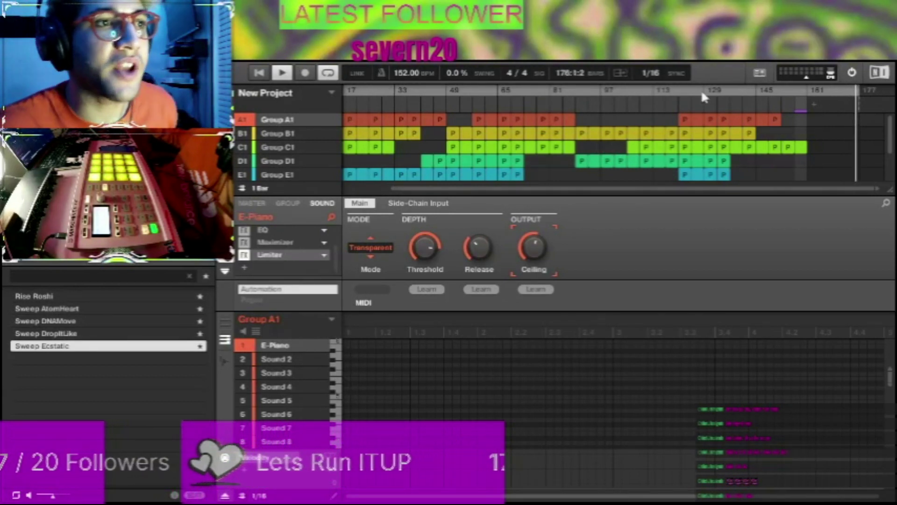
{"action": "left_click", "coordinate": [282, 74]}
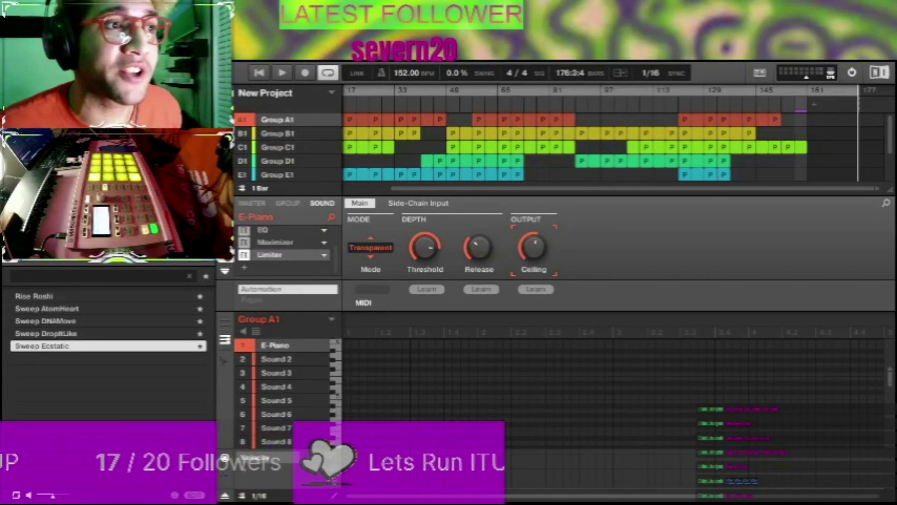
{"action": "key", "text": "ctrl+m"}
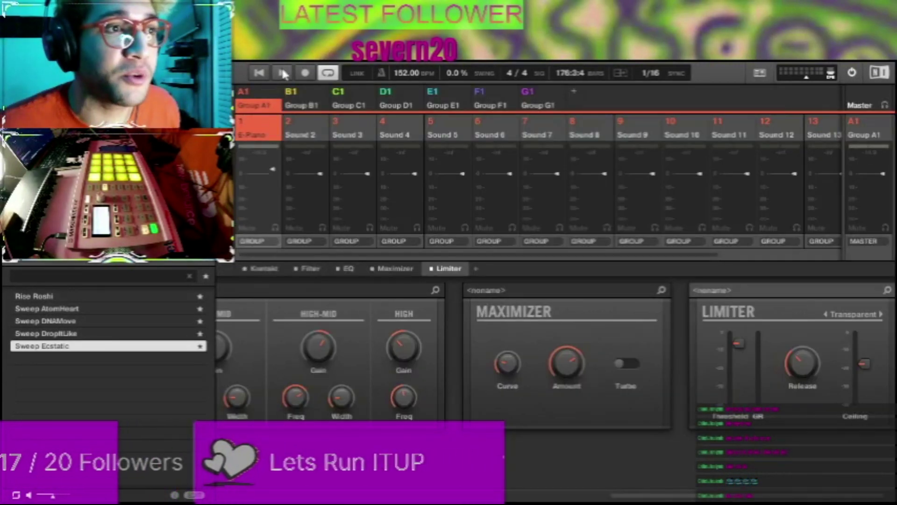
{"action": "left_click", "coordinate": [282, 74]}
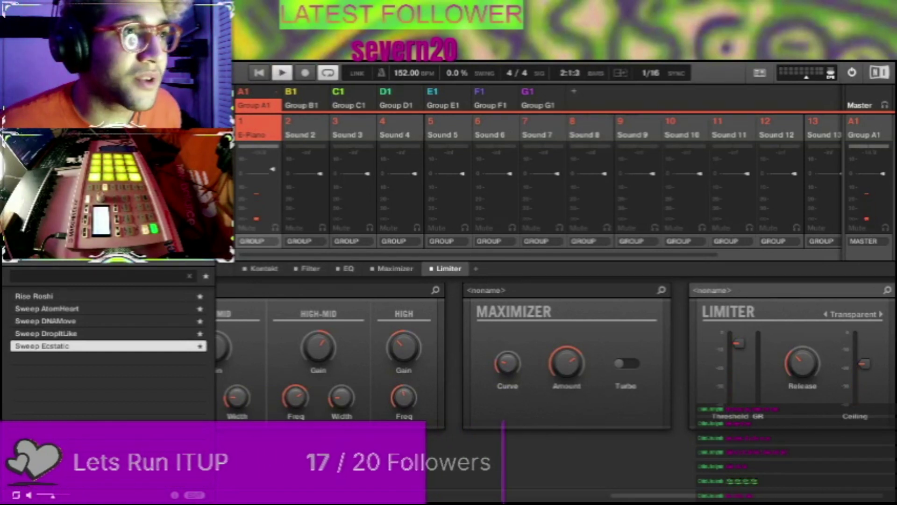
- Set the plug-in area to group level and display the group channels in the mixer
{"action": "key", "text": "ctrl+m"}
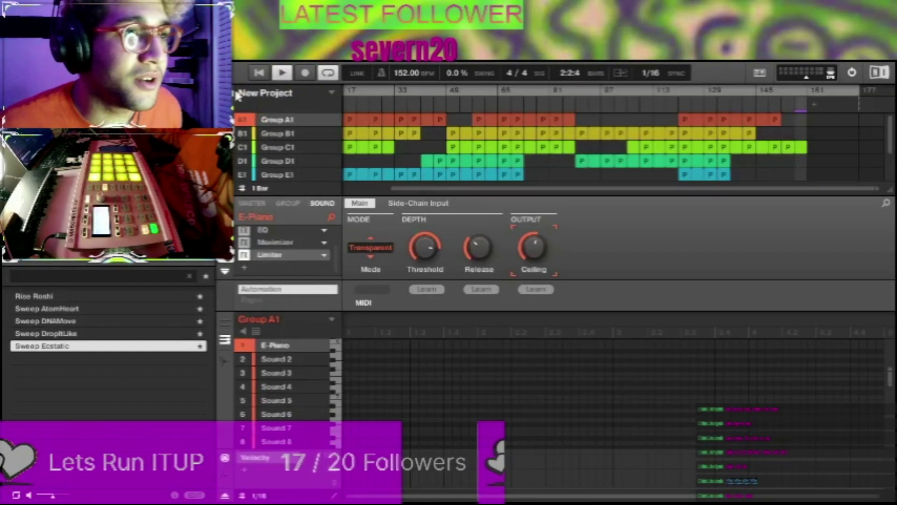
{"action": "left_click", "coordinate": [286, 203]}
{"action": "key", "text": "ctrl+m"}
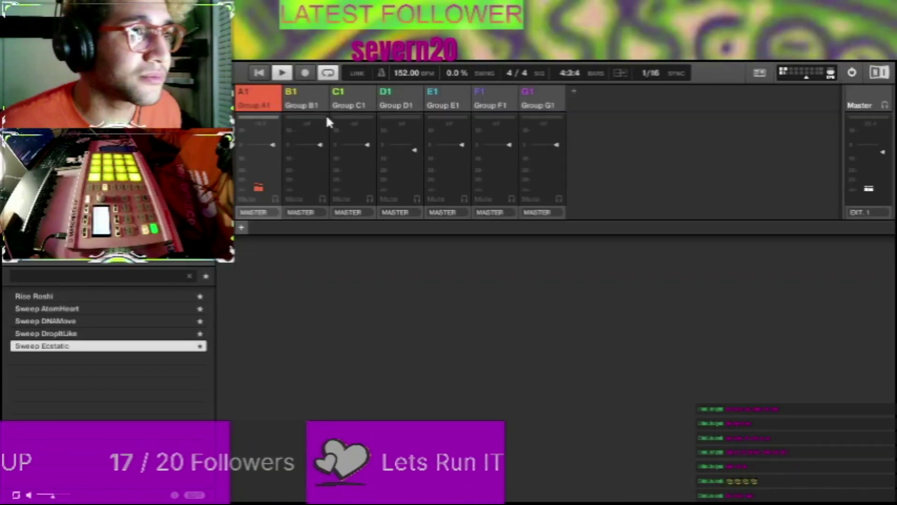
- Balance the group levels by raising Groups A1, C1 and E1 slightly and lowering Group B1
{"action": "left_click_drag", "start_coordinate": [273, 145], "coordinate": [272, 140]}
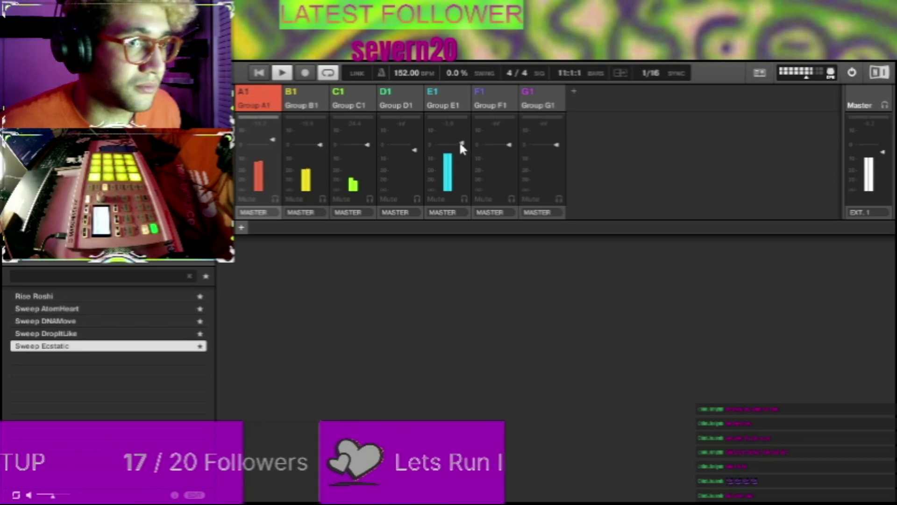
{"action": "left_click_drag", "start_coordinate": [362, 149], "coordinate": [320, 158]}
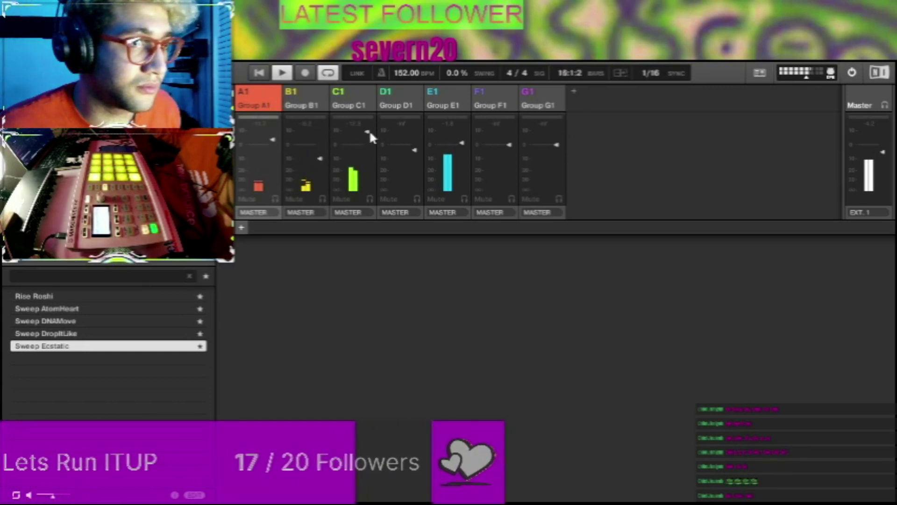
{"action": "mouse_move", "coordinate": [369, 135]}
{"action": "left_mouse_down"}
{"action": "mouse_move", "coordinate": [369, 126]}
{"action": "mouse_move", "coordinate": [367, 138]}
{"action": "left_mouse_up"}
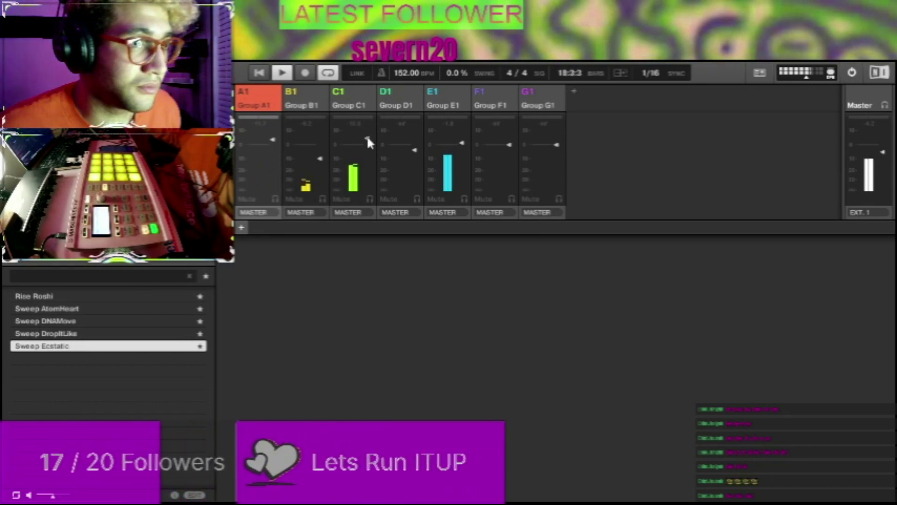
- Raise Group B1's level and lower Group C1's slightly, and return from the mixer to the full arrangement
{"action": "left_click_drag", "start_coordinate": [322, 158], "coordinate": [322, 140]}
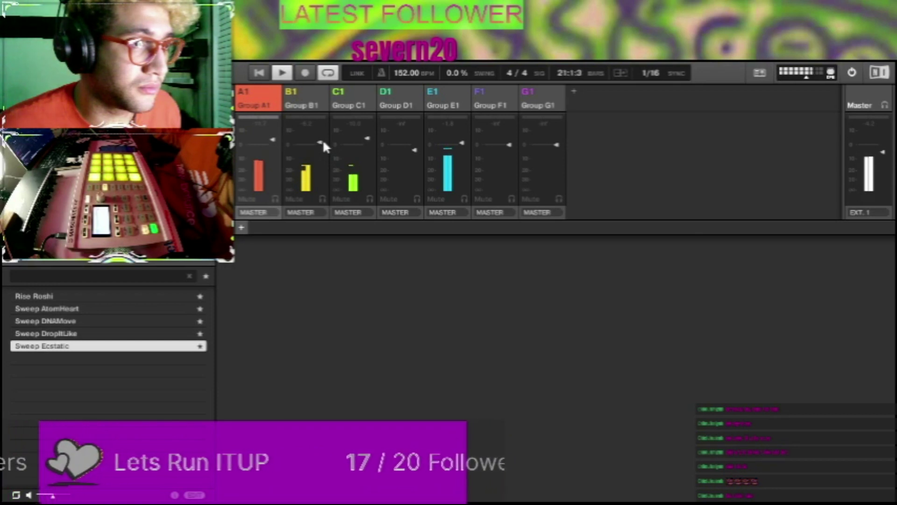
{"action": "mouse_move", "coordinate": [363, 141]}
{"action": "left_mouse_down"}
{"action": "mouse_move", "coordinate": [368, 151]}
{"action": "mouse_move", "coordinate": [368, 144]}
{"action": "left_mouse_up"}
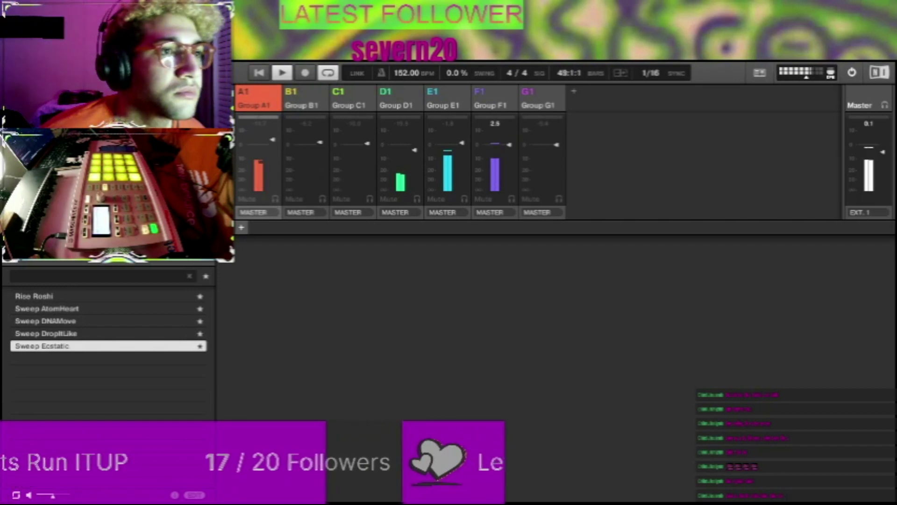
{"action": "key", "text": "ctrl+m"}
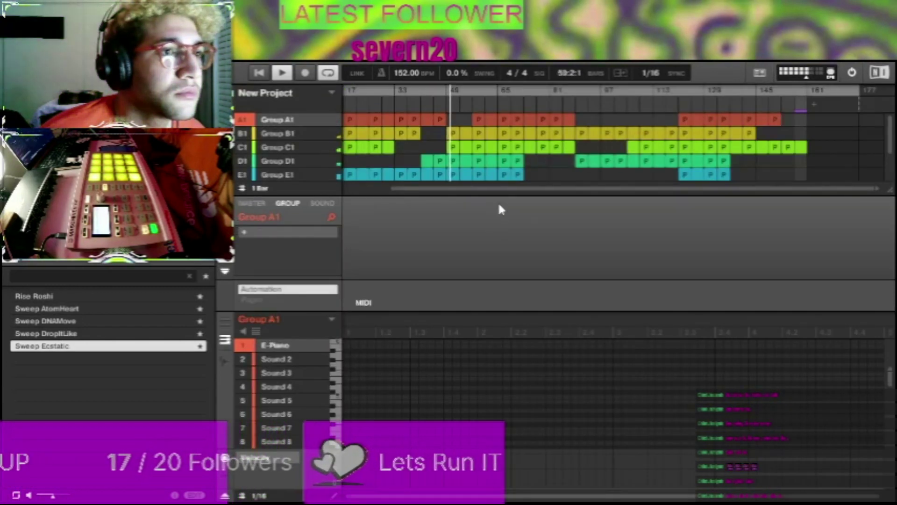
{"action": "scroll", "coordinate": [491, 196], "scroll_direction": "up", "scroll_amount": 2}
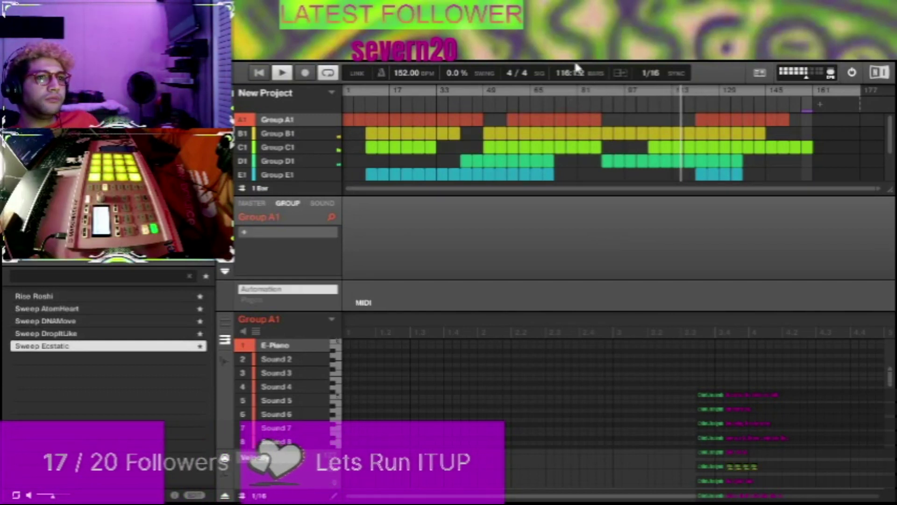
- Lower the project tempo by ear to 142 BPM and stop playback past the end of the arrangement
{"action": "scroll", "coordinate": [411, 73], "scroll_direction": "down", "scroll_amount": 4}
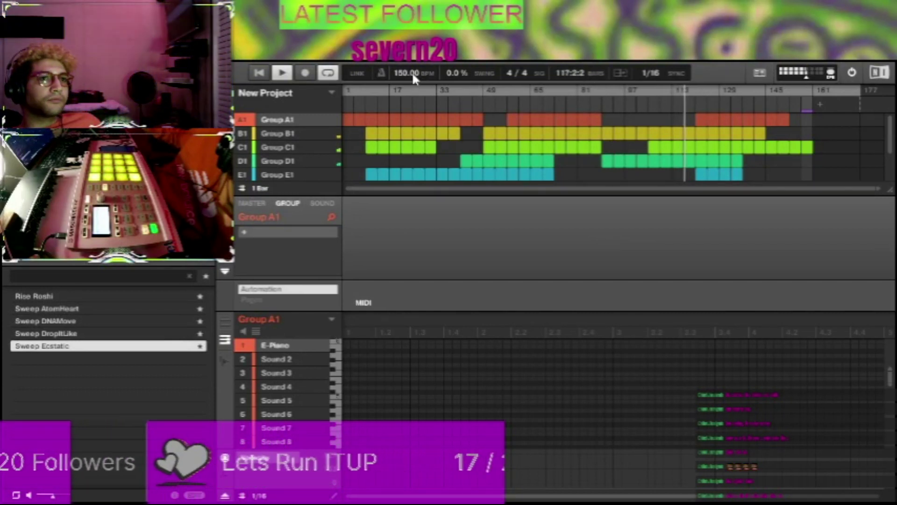
{"action": "scroll", "coordinate": [411, 73], "scroll_direction": "down", "scroll_amount": 1}
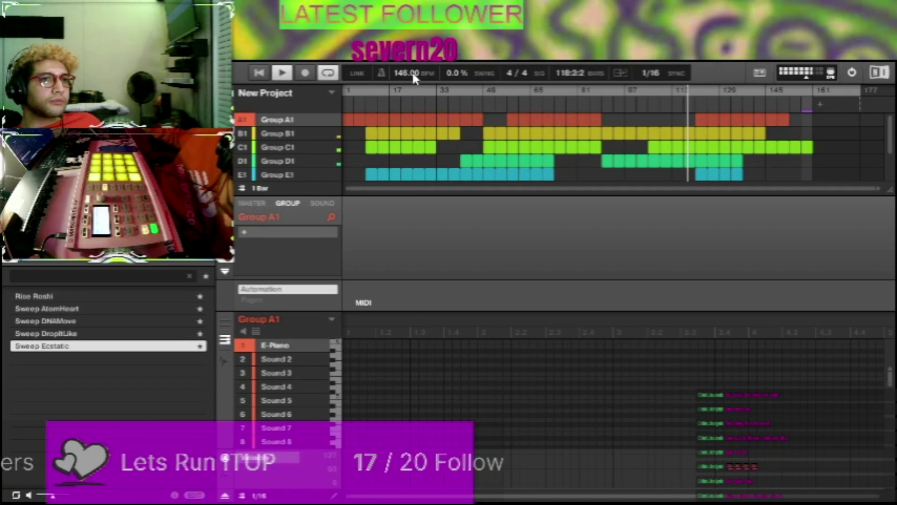
{"action": "scroll", "coordinate": [411, 72], "scroll_direction": "down", "scroll_amount": 1}
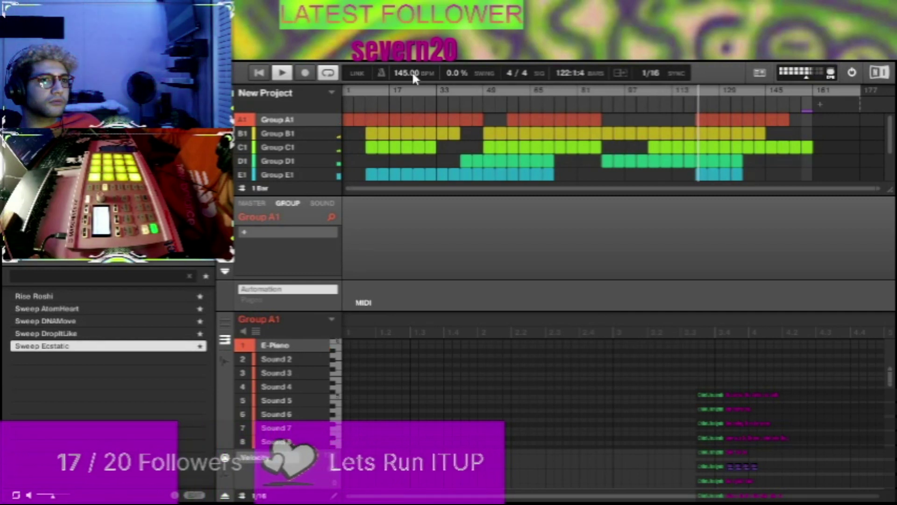
{"action": "scroll", "coordinate": [412, 73], "scroll_direction": "down", "scroll_amount": 1}
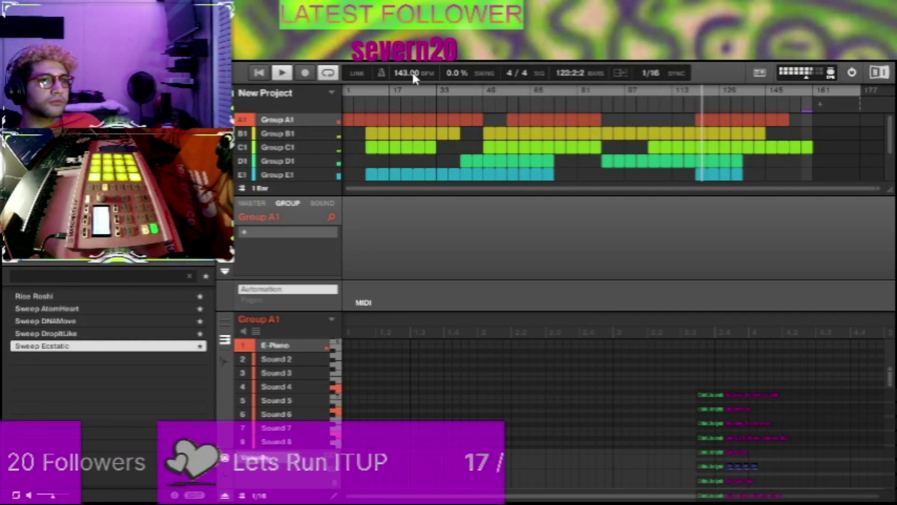
{"action": "scroll", "coordinate": [411, 73], "scroll_direction": "down", "scroll_amount": 1}
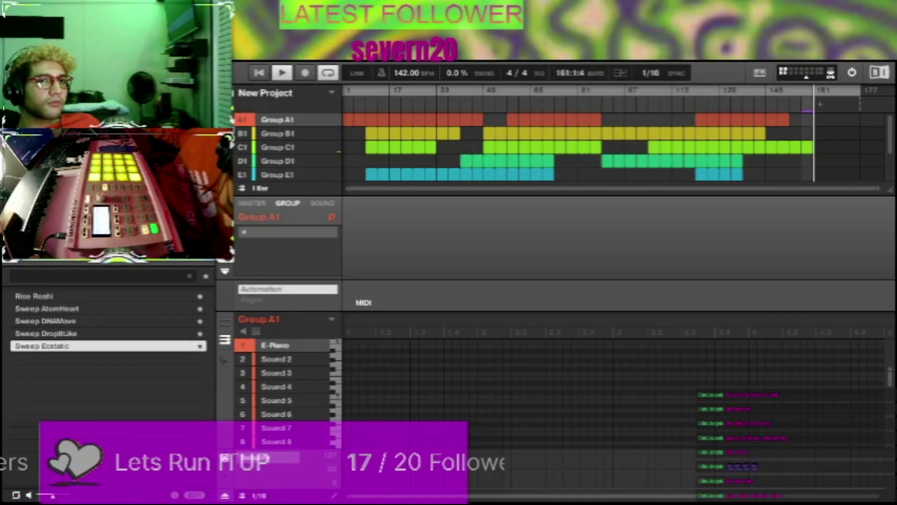
{"action": "left_click", "coordinate": [281, 71]}
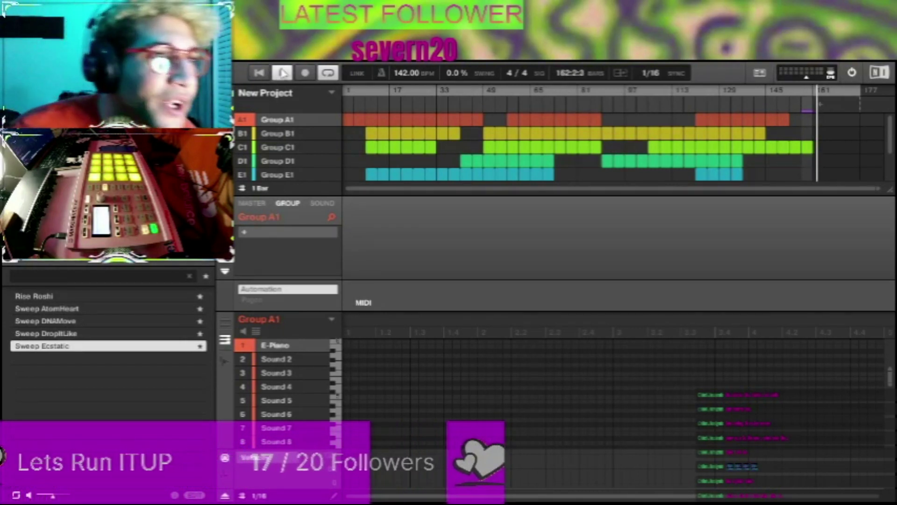